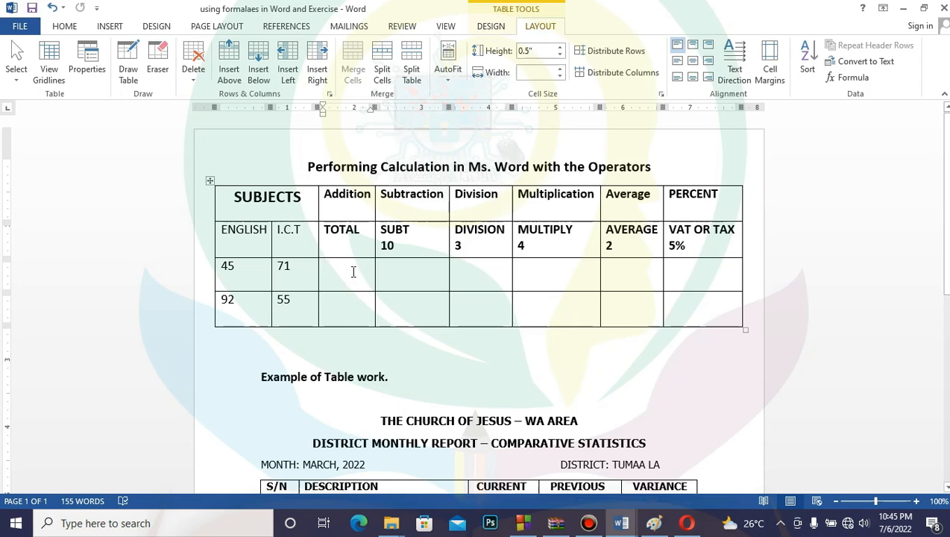
Insert the formula =SUM(LEFT) in the TOTAL cell of the row with marks 45 and 71
left_click(336, 272)
left_click(448, 28)
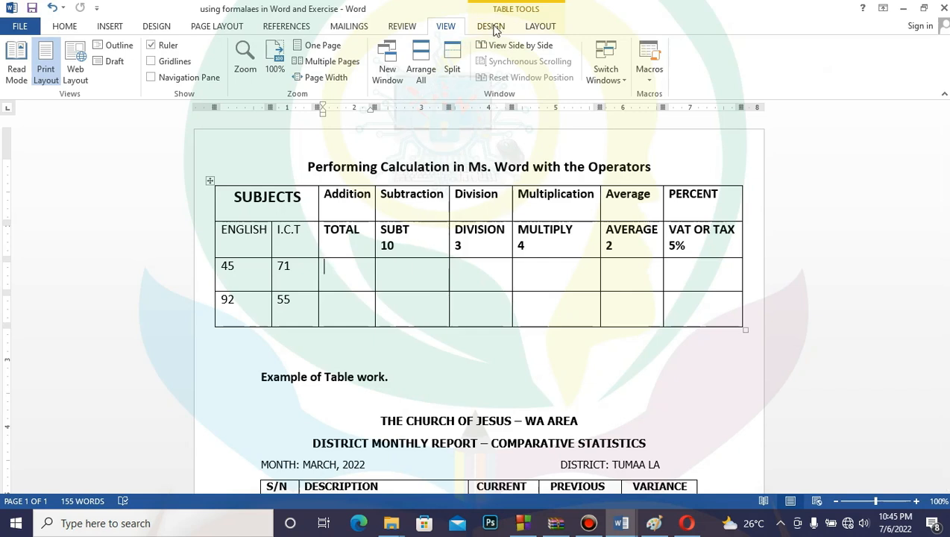
left_click(545, 27)
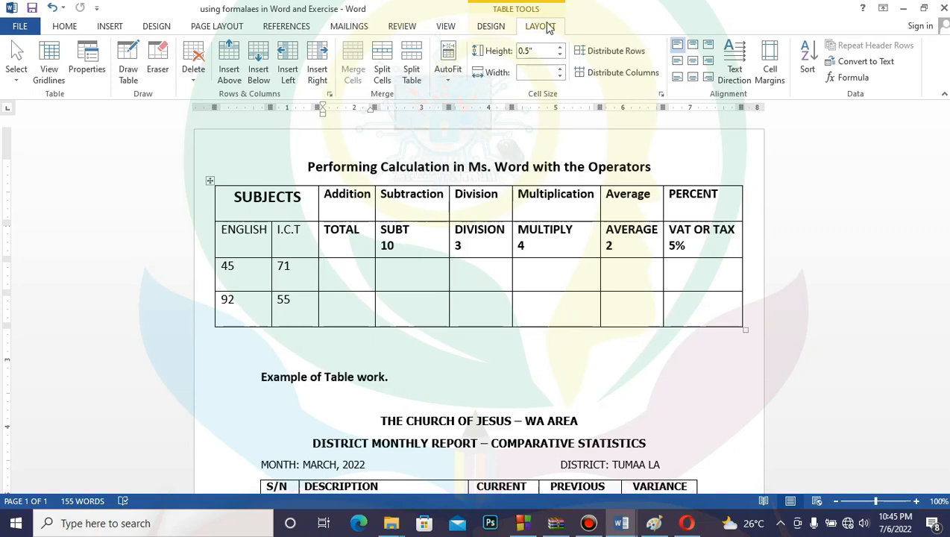
left_click(853, 79)
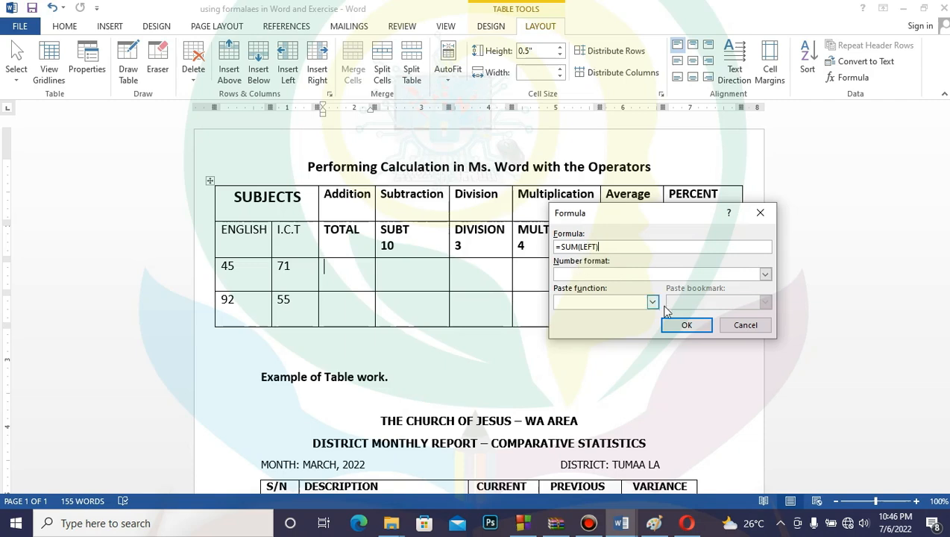
left_click(685, 325)
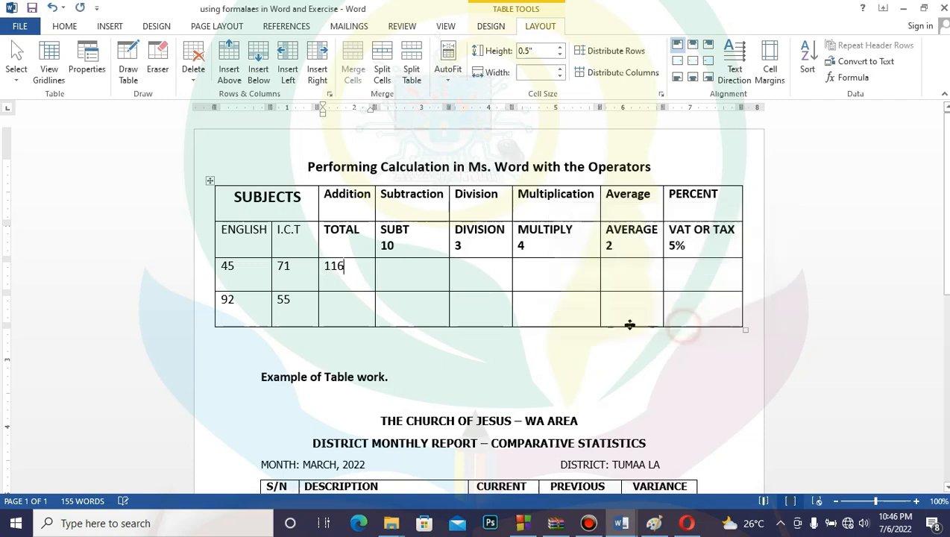
Insert a formula in the TOTAL cell of the 92 and 55 row that sums the marks beside it instead of ABOVE
left_click(345, 308)
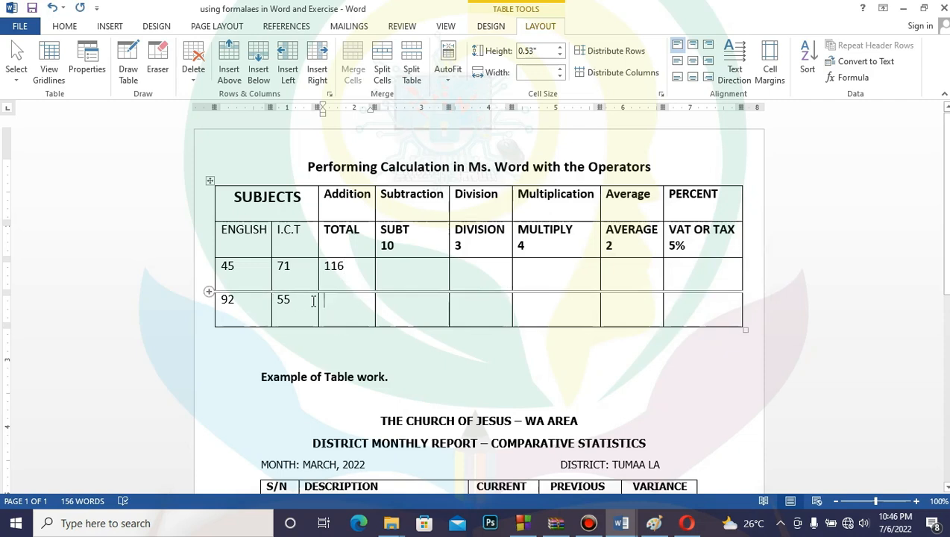
left_click(850, 78)
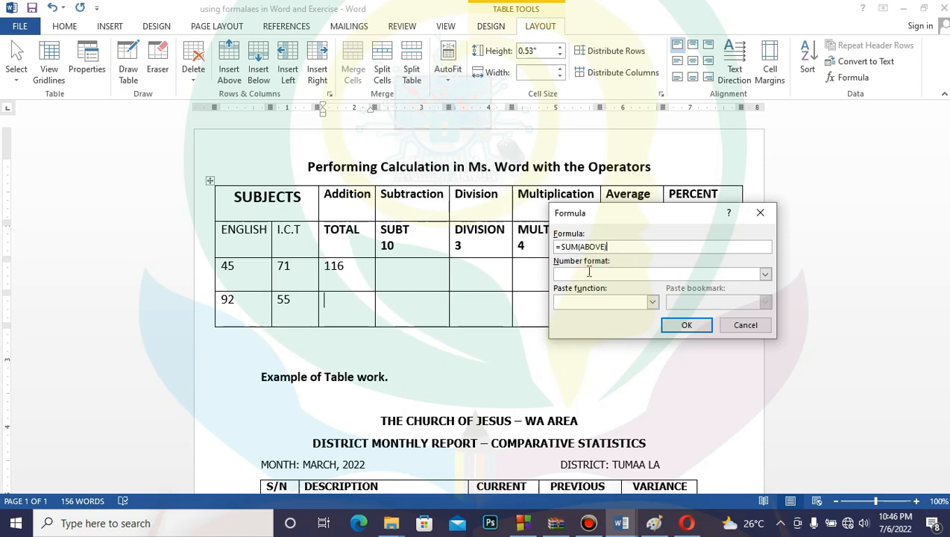
left_click(605, 246)
left_click_drag(606, 246, 582, 248)
key("BackSpace")
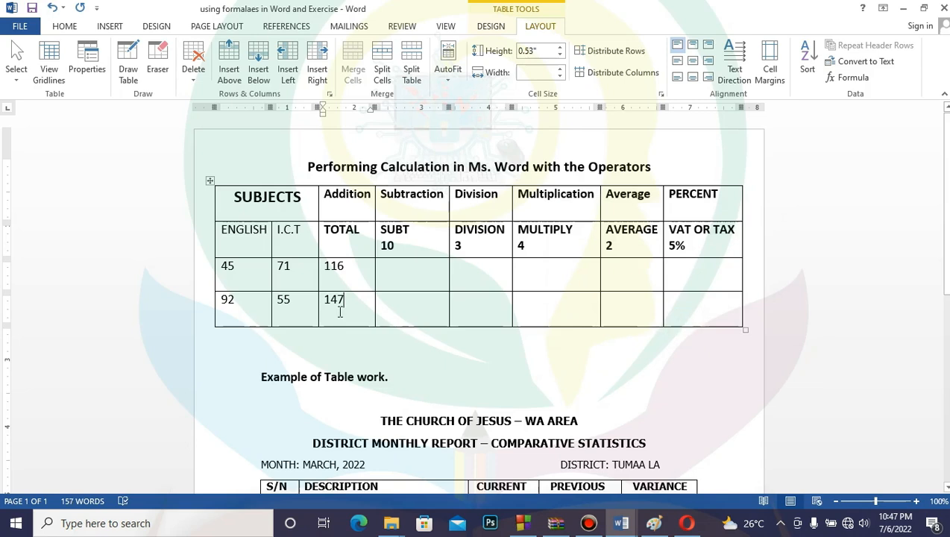
Insert the formula =C3-10 in the Subtraction column for the row with marks 45 and 71
left_click(401, 279)
left_click(856, 79)
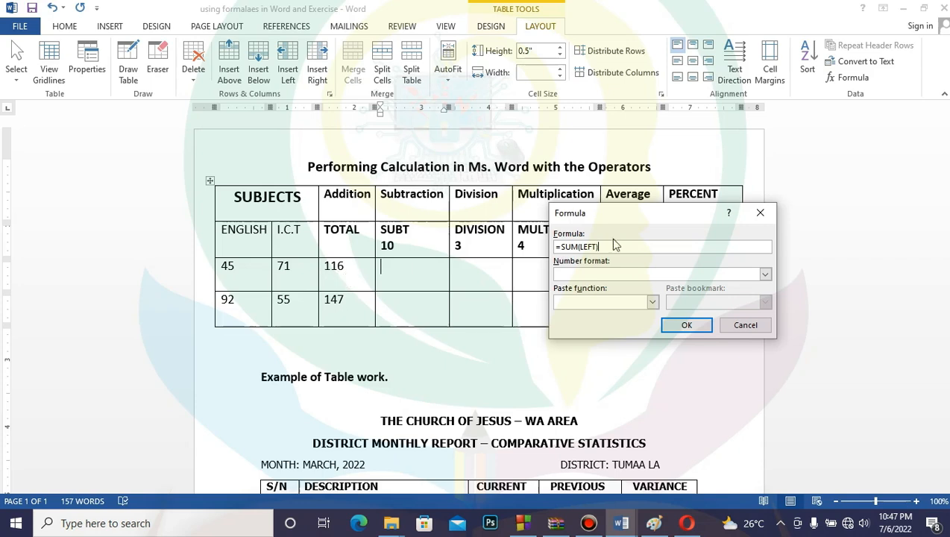
left_click_drag(612, 248, 571, 252)
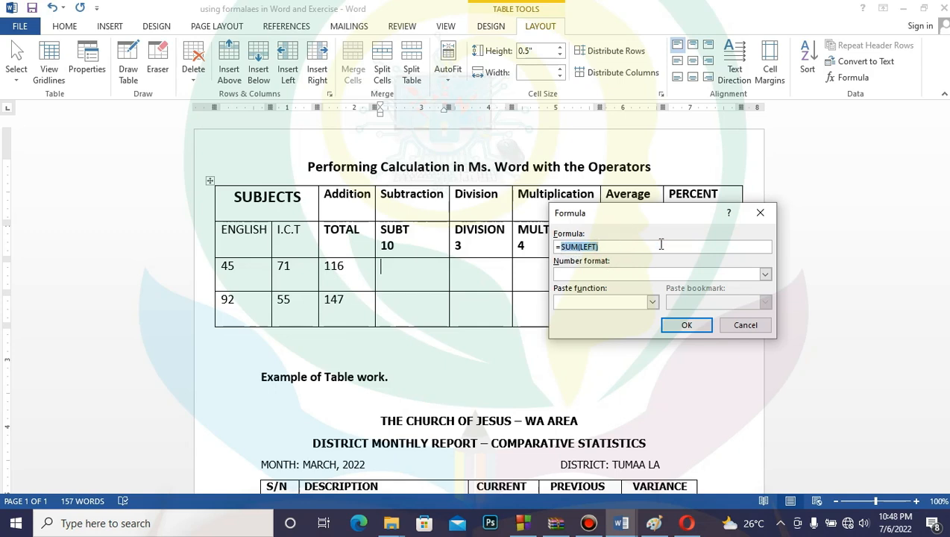
type("C3-10")
left_click(686, 326)
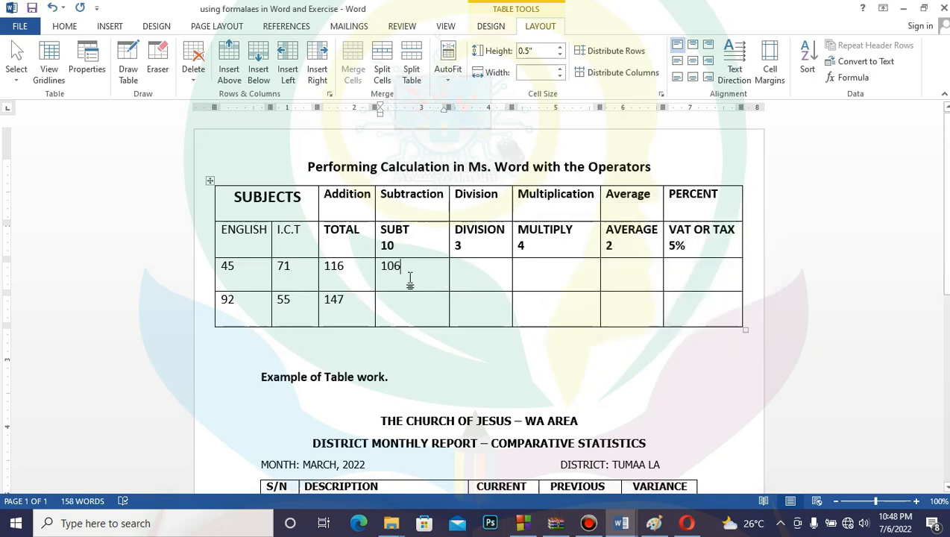
Insert the formula =C4-10 in the Subtraction column for the row with marks 92 and 55
left_click(405, 317)
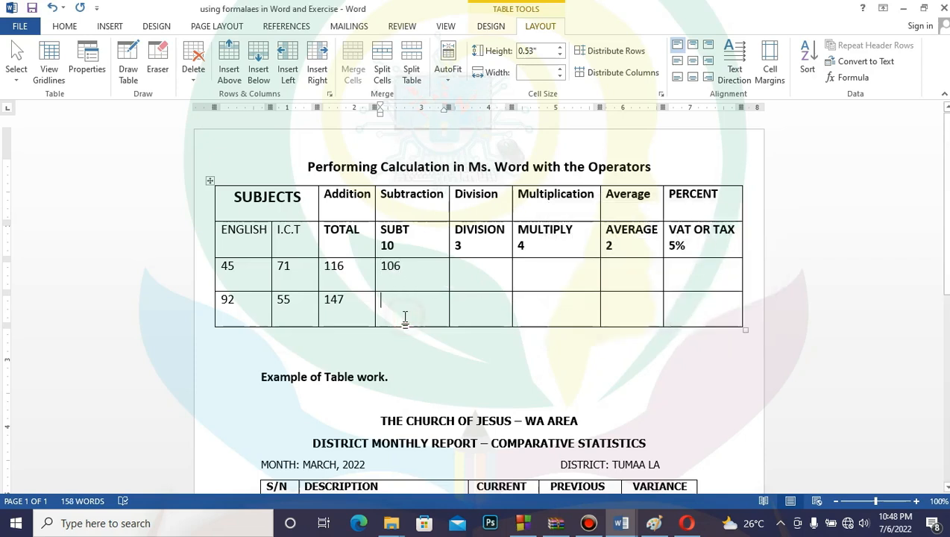
left_click(844, 78)
left_click_drag(615, 246, 564, 251)
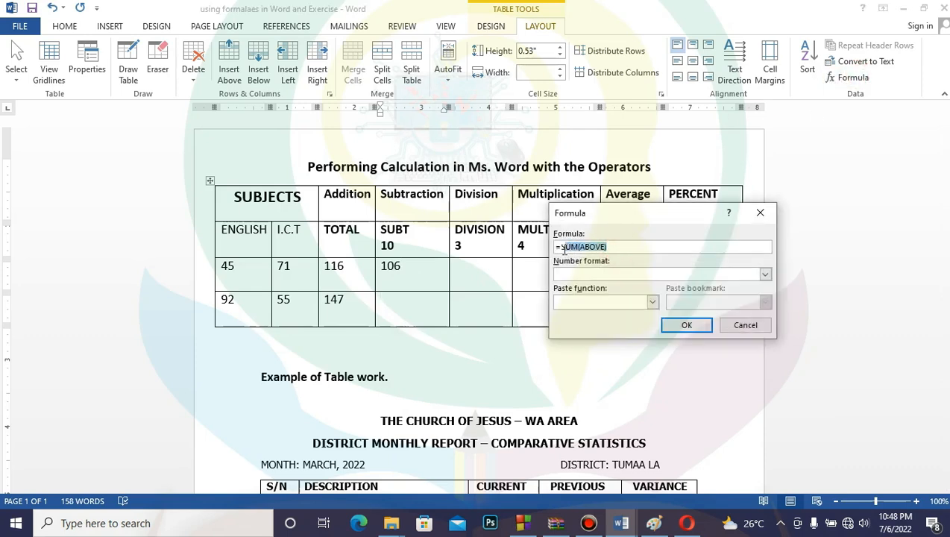
type("C4-10")
left_click(681, 324)
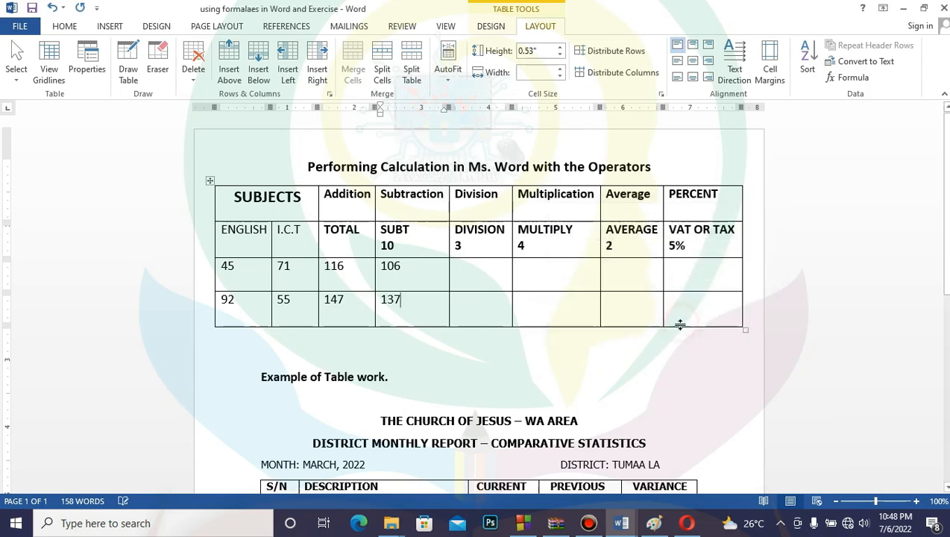
Insert the formula =C3/3 in the Division column for the row with marks 45 and 71
left_click(474, 274)
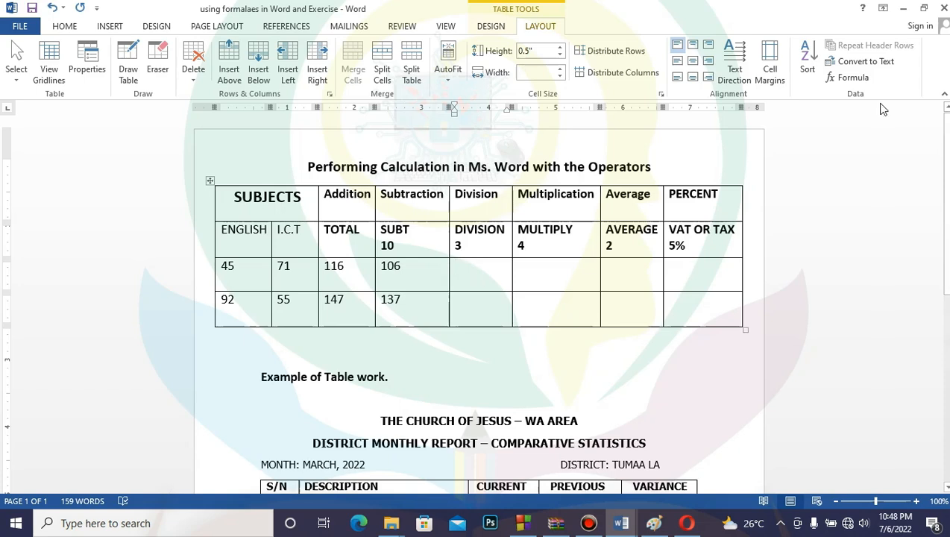
left_click(854, 79)
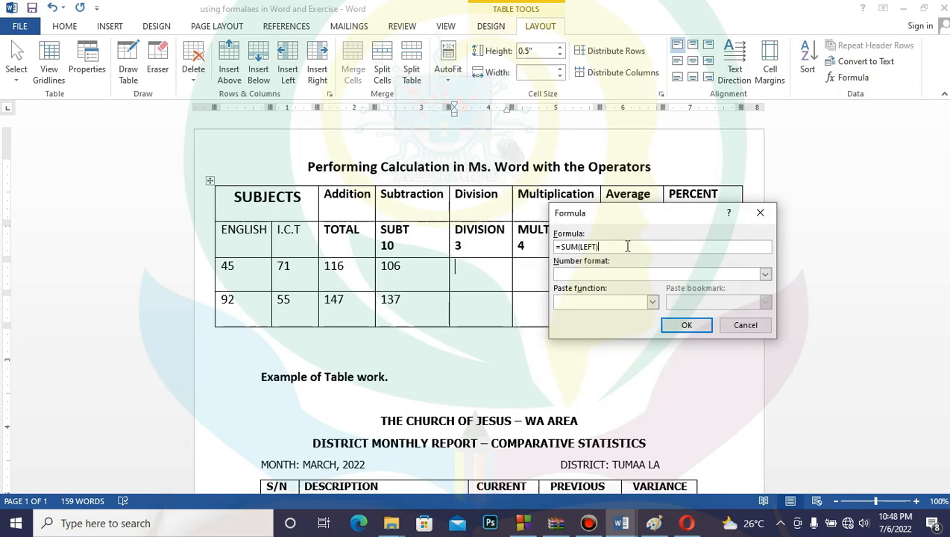
left_click_drag(627, 246, 563, 251)
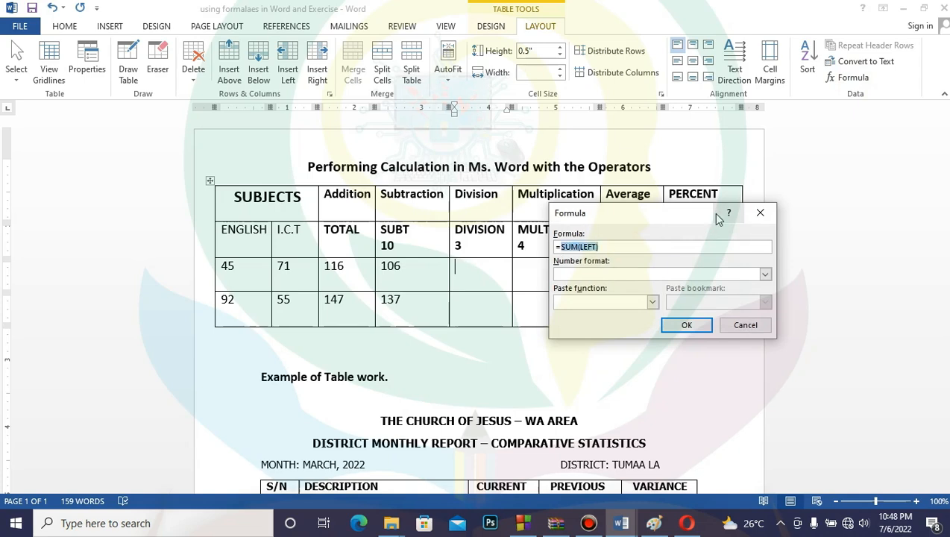
type("C")
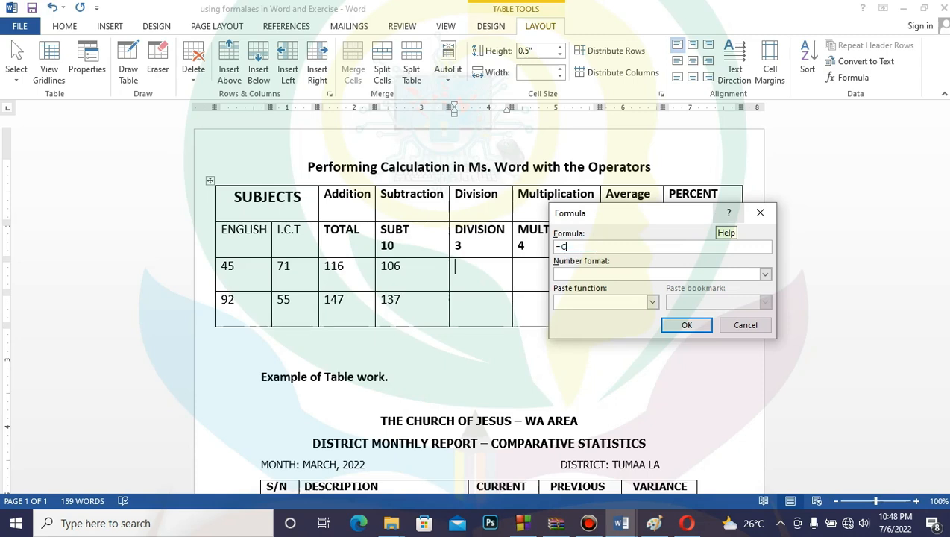
type("3/3")
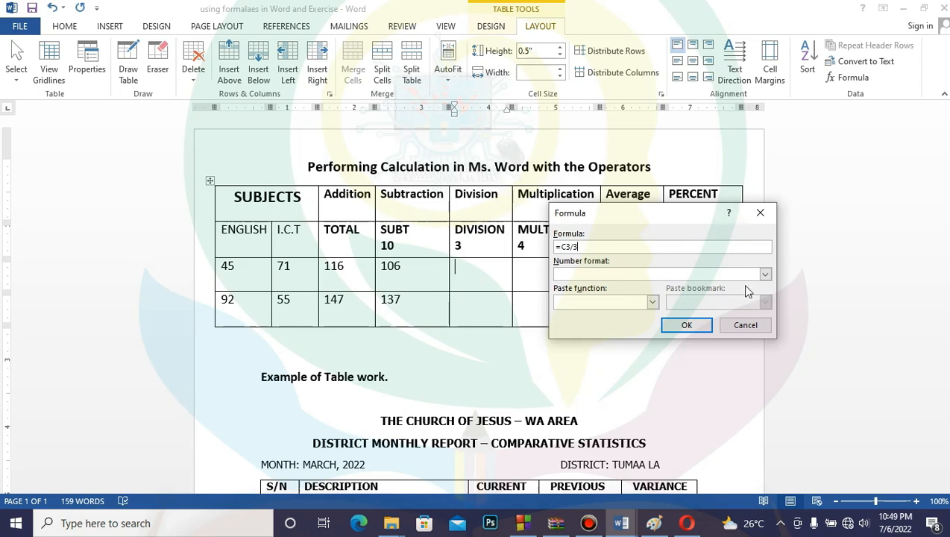
left_click(684, 325)
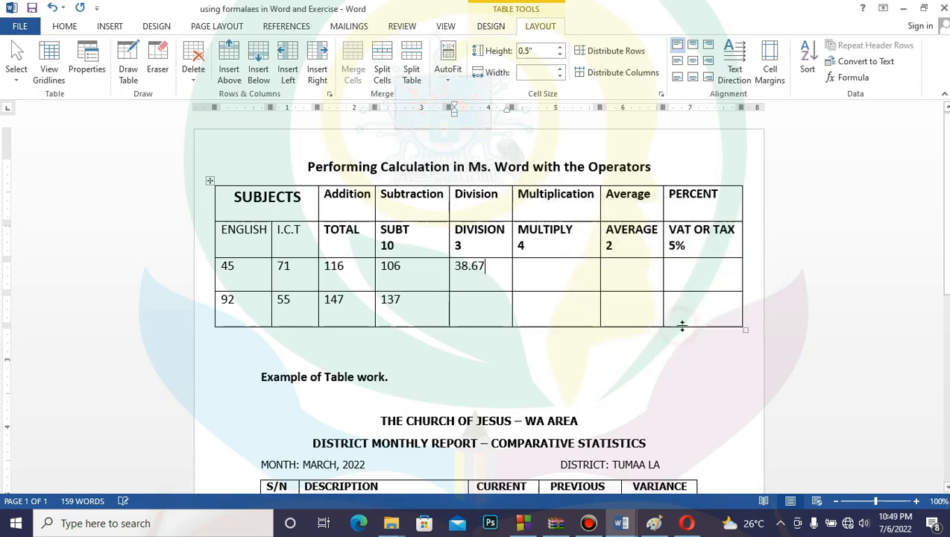
Insert the formula =C4/3 in the Division column for the row with marks 92 and 55
left_click(468, 305)
left_click(850, 77)
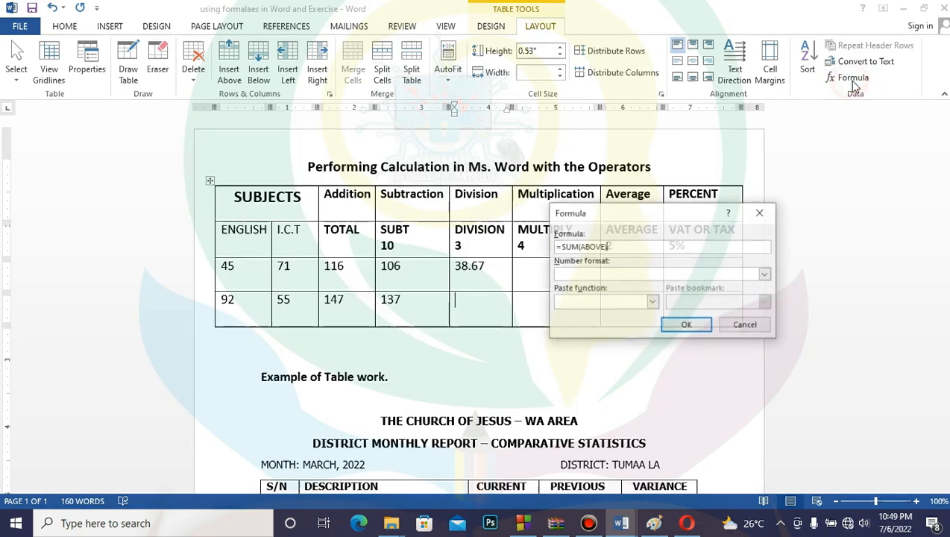
left_click_drag(619, 247, 563, 246)
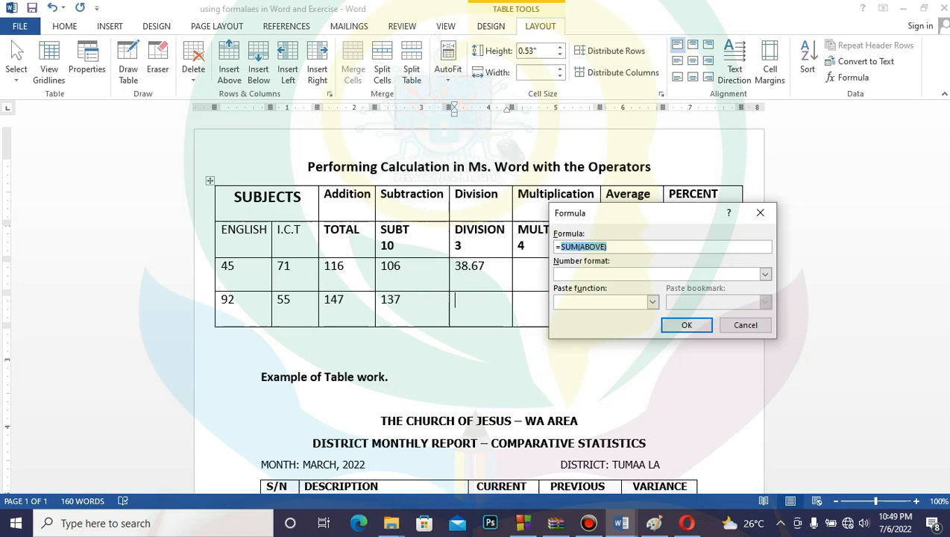
type("C4/3")
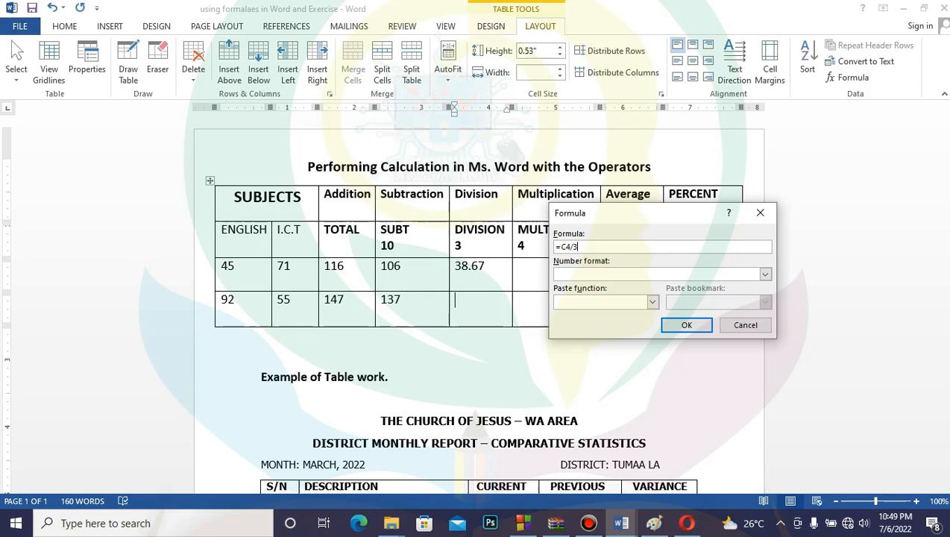
left_click(685, 325)
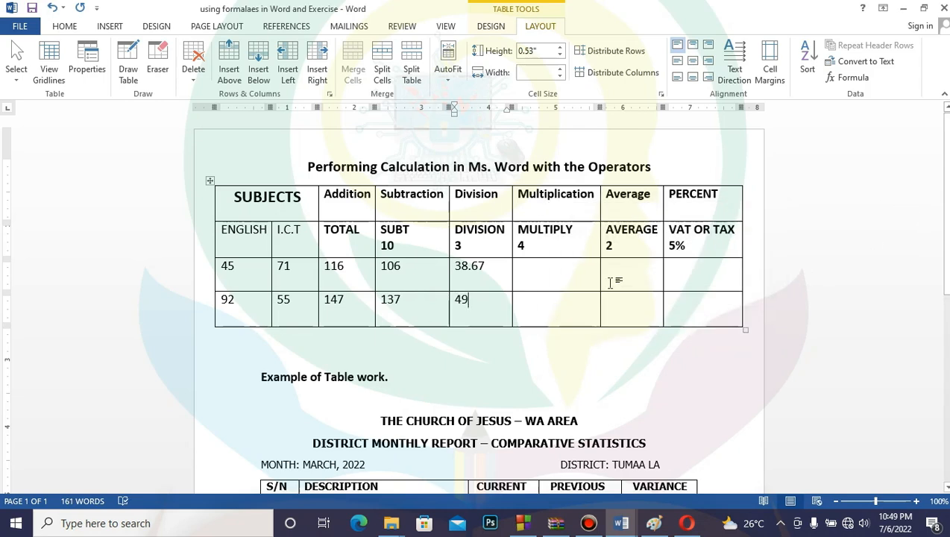
Insert the formula =C3*4 in the Multiplication column for the row with marks 45 and 71
left_click(545, 279)
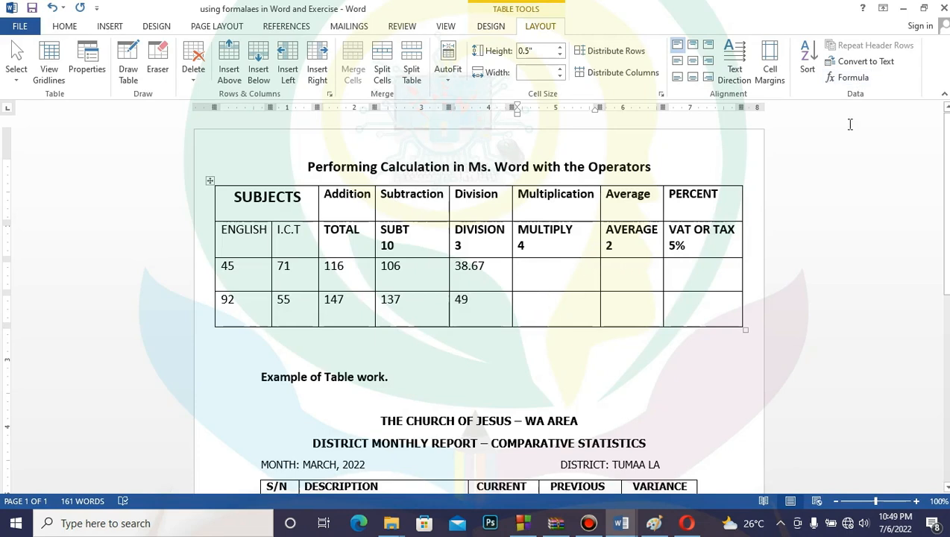
left_click(857, 61)
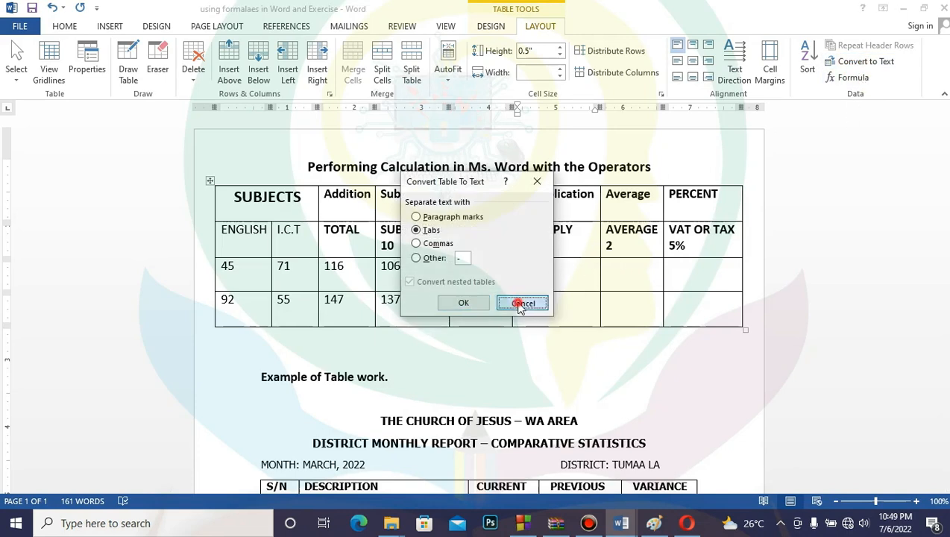
left_click(522, 302)
left_click(858, 78)
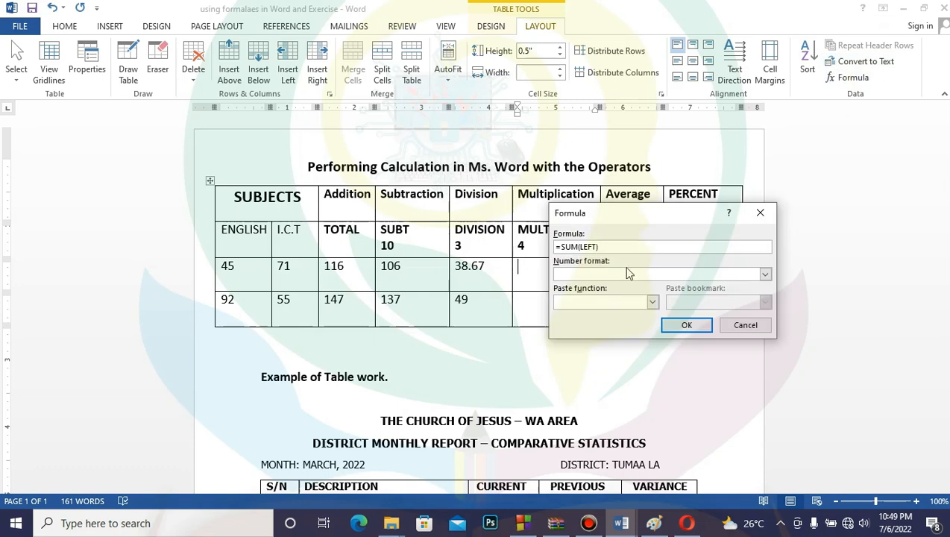
left_click_drag(613, 245, 560, 248)
type("C3*4")
left_click(684, 325)
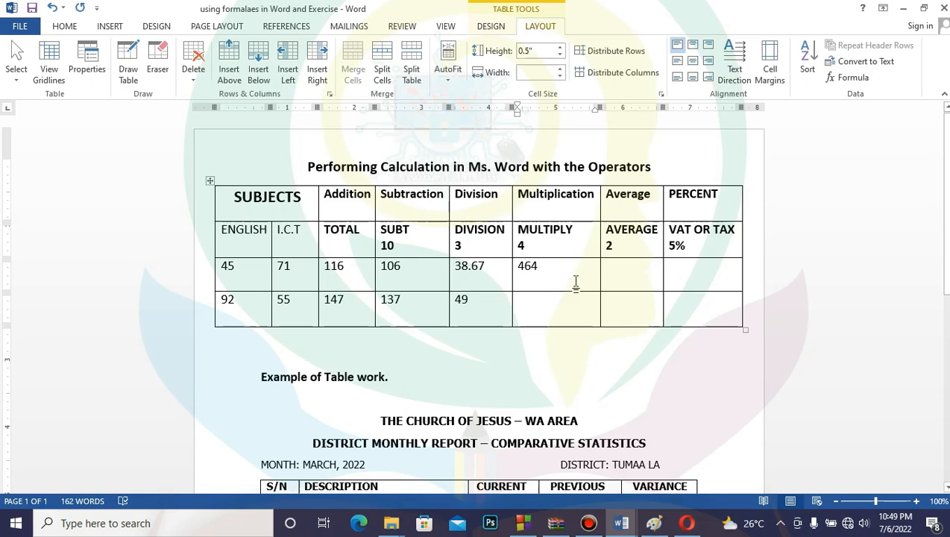
left_click_drag(560, 266, 511, 269)
Try the formula =A4*B4 in the Multiplication column for the row with marks 92 and 55
left_click(553, 323)
left_click(851, 78)
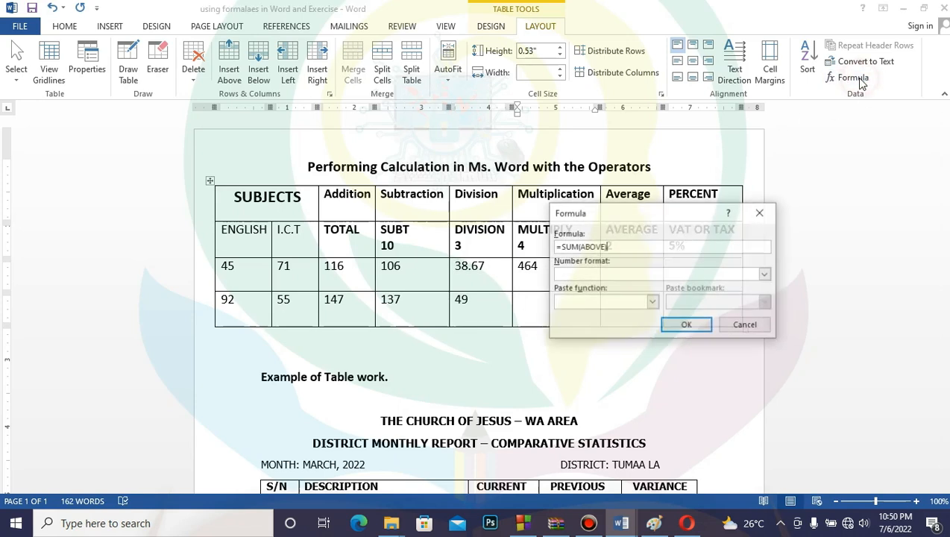
left_click_drag(628, 245, 562, 247)
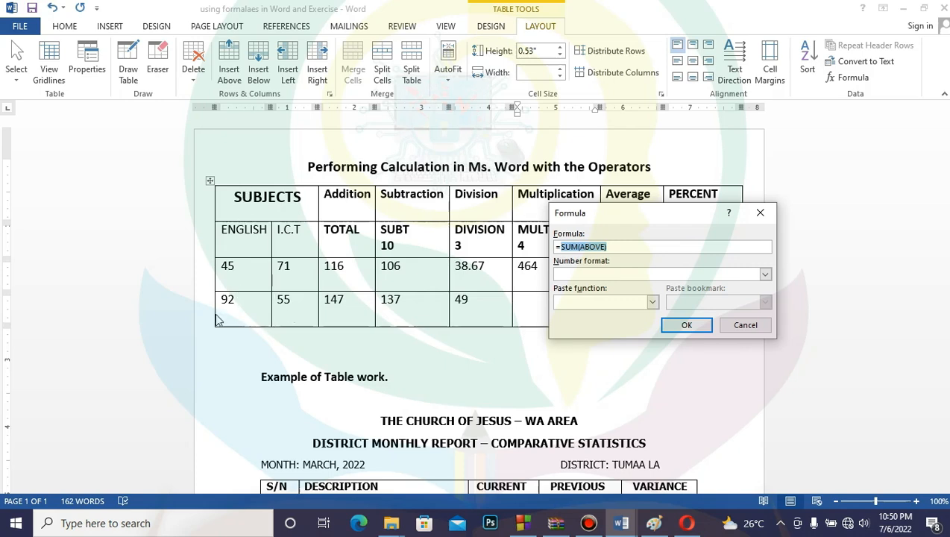
type("A4*")
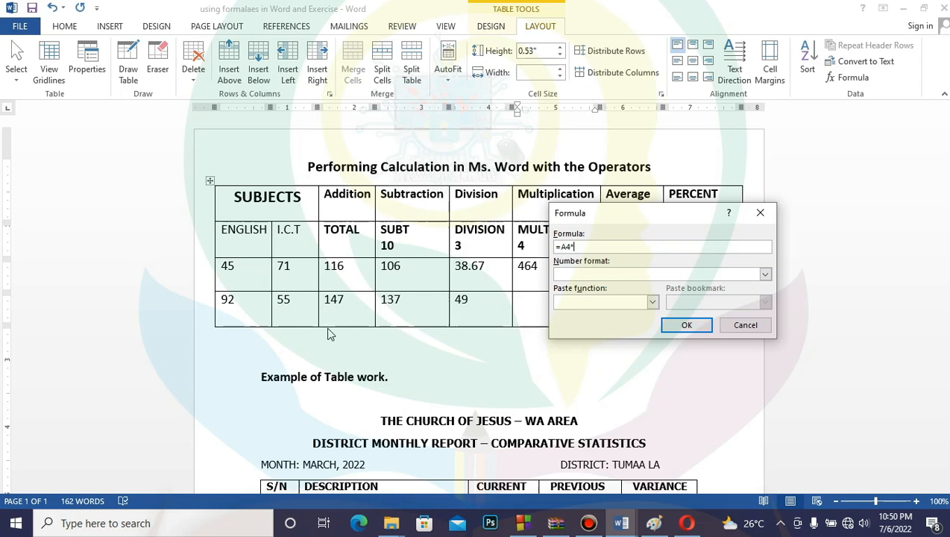
type("B4")
left_click(675, 325)
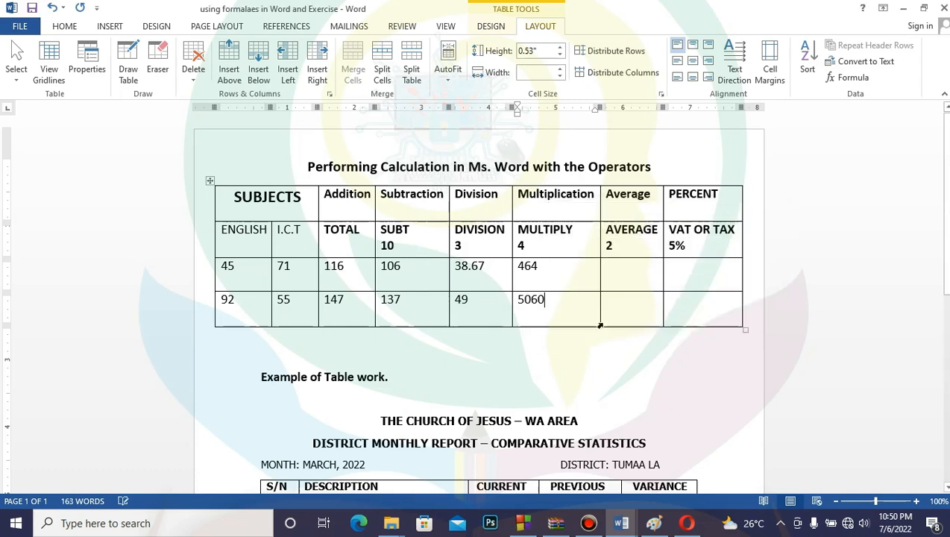
Clear the formula result from the Multiplication cell in the row with marks 92 and 55
left_click(520, 299)
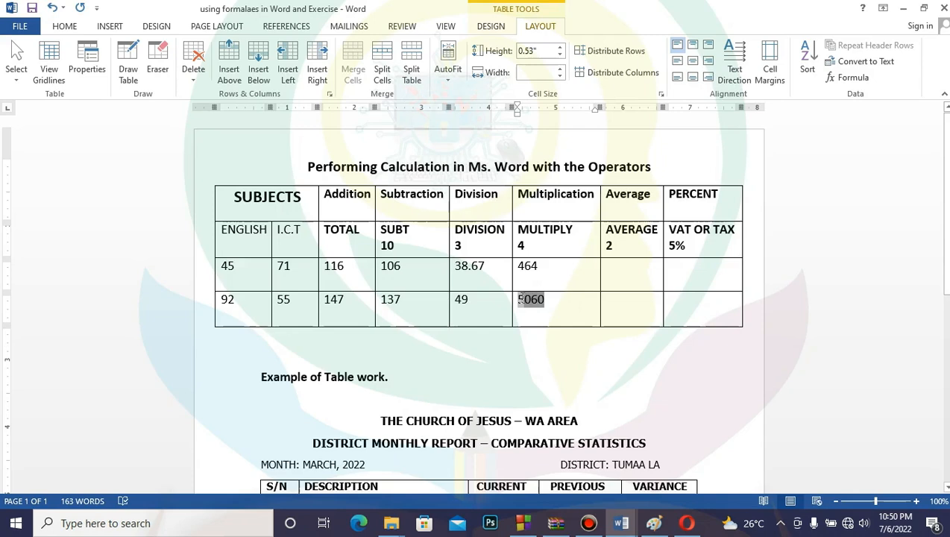
double_click(524, 299)
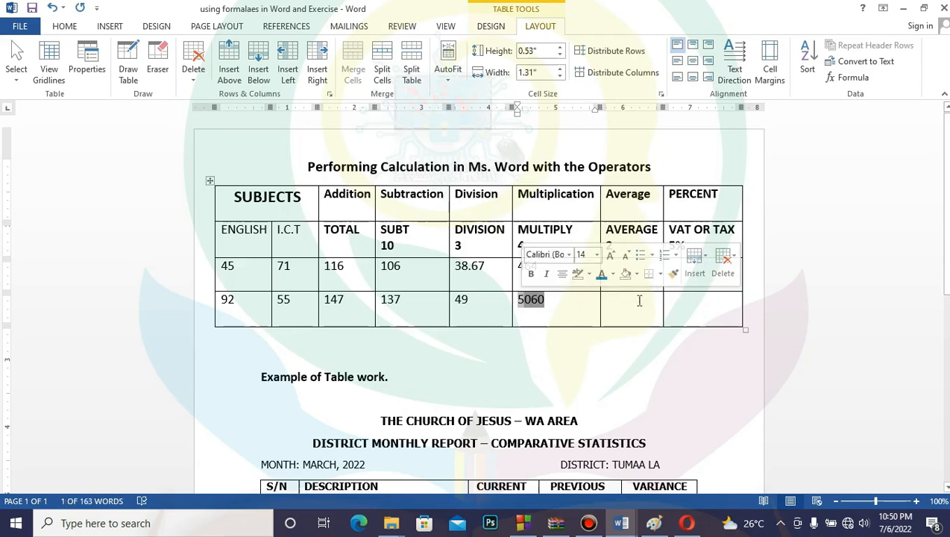
type("5")
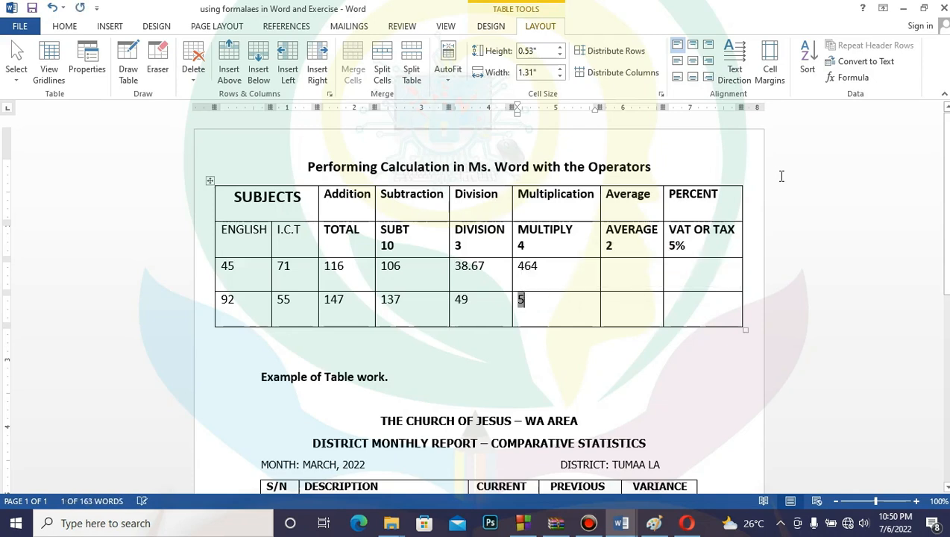
key("BackSpace")
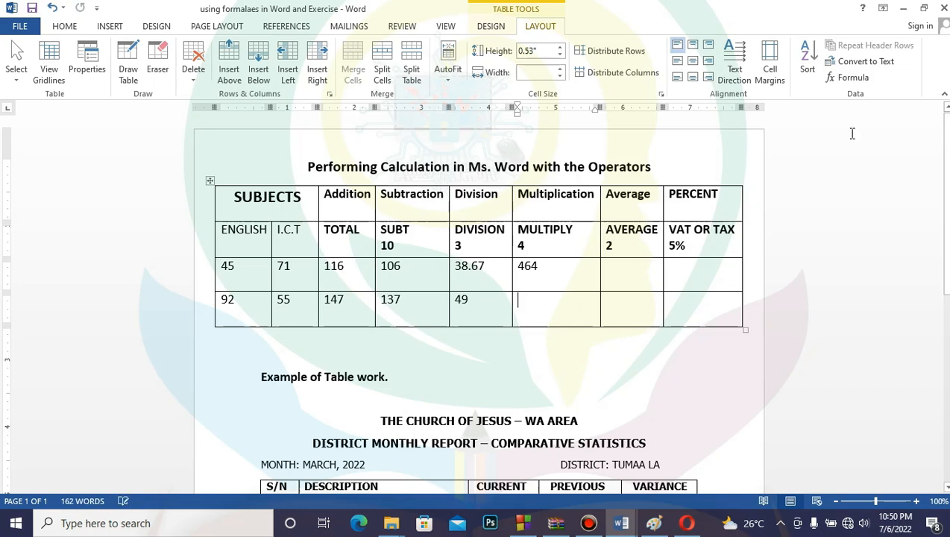
Try the formula =A4+B4 in the Multiplication column for the row with marks 92 and 55, and clear its result
left_click(849, 78)
left_click_drag(629, 246, 563, 247)
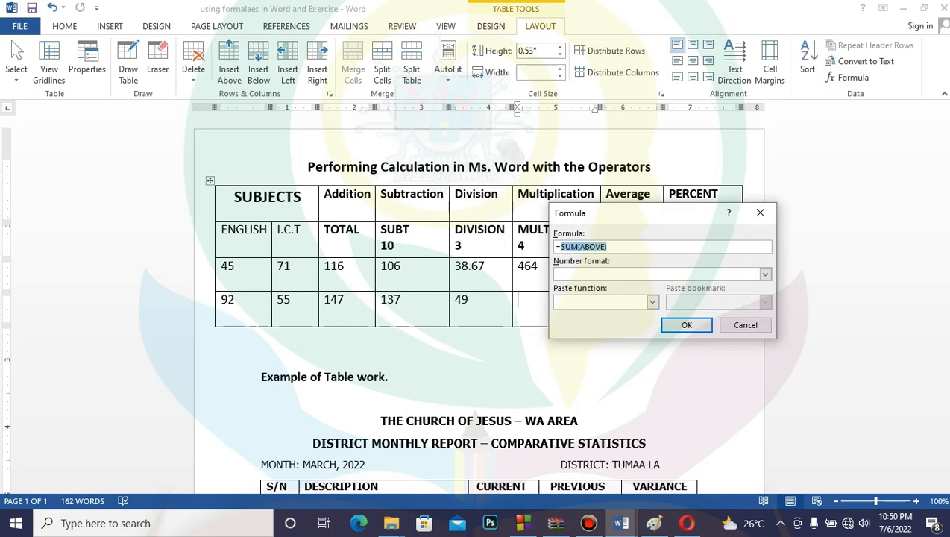
type("A")
type("4+B")
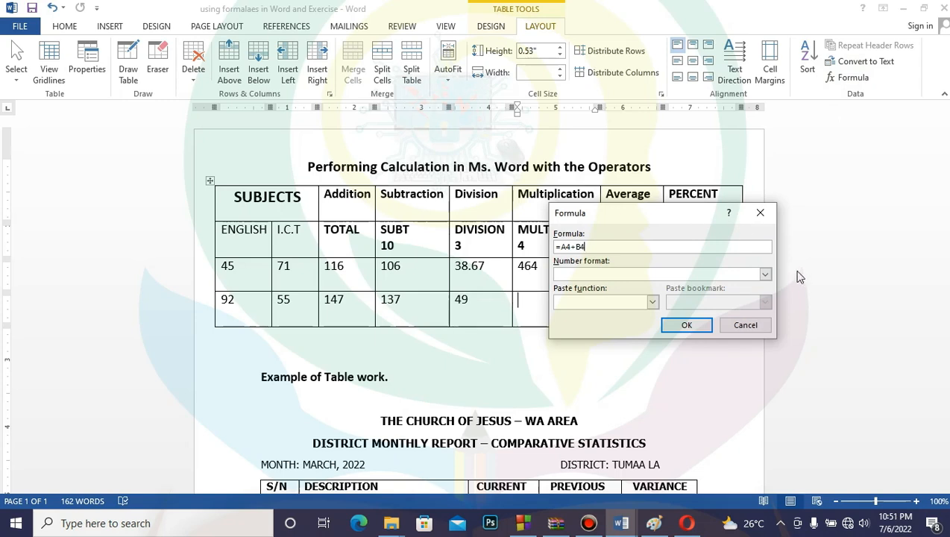
type("4")
left_click(685, 325)
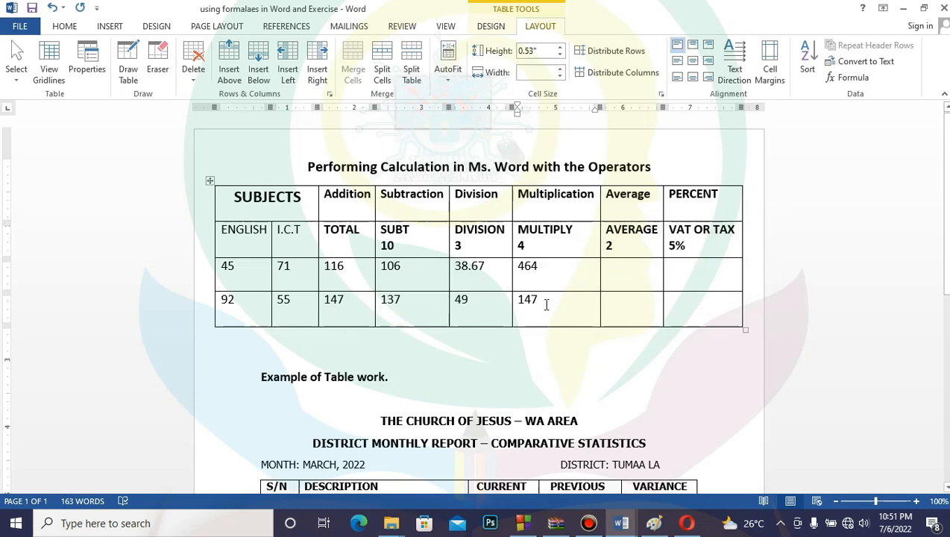
left_click_drag(537, 301, 517, 305)
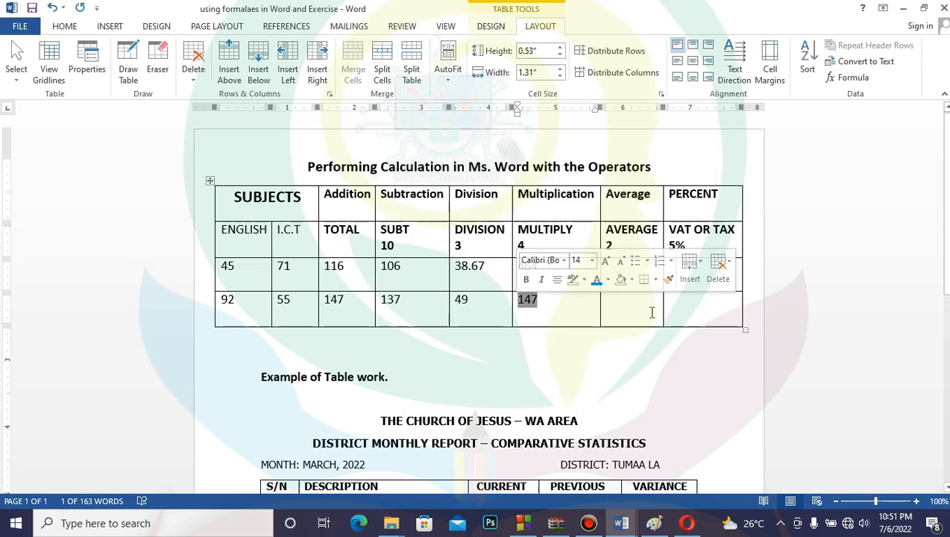
key("Delete")
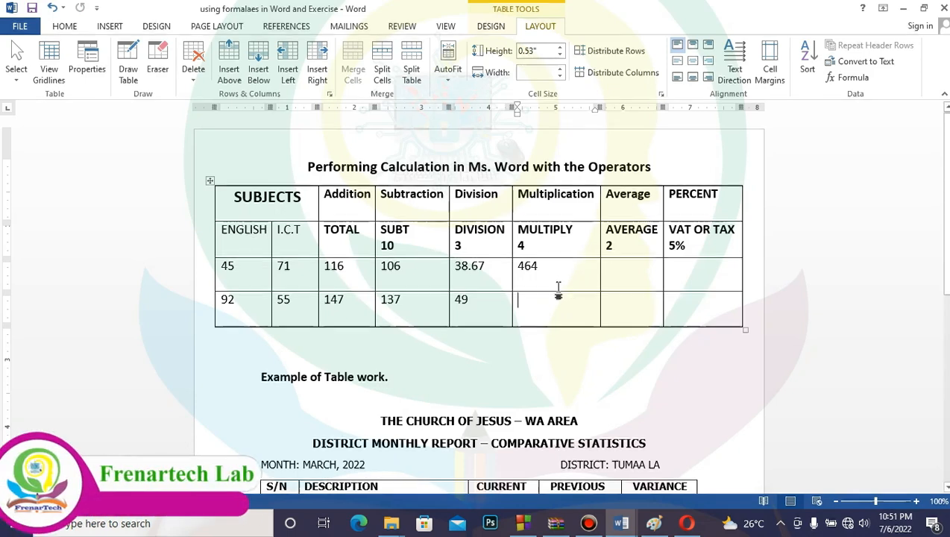
Insert the formula =C4*4 in the Multiplication column for the row with marks 92 and 55
left_click(850, 77)
left_click_drag(618, 247, 560, 251)
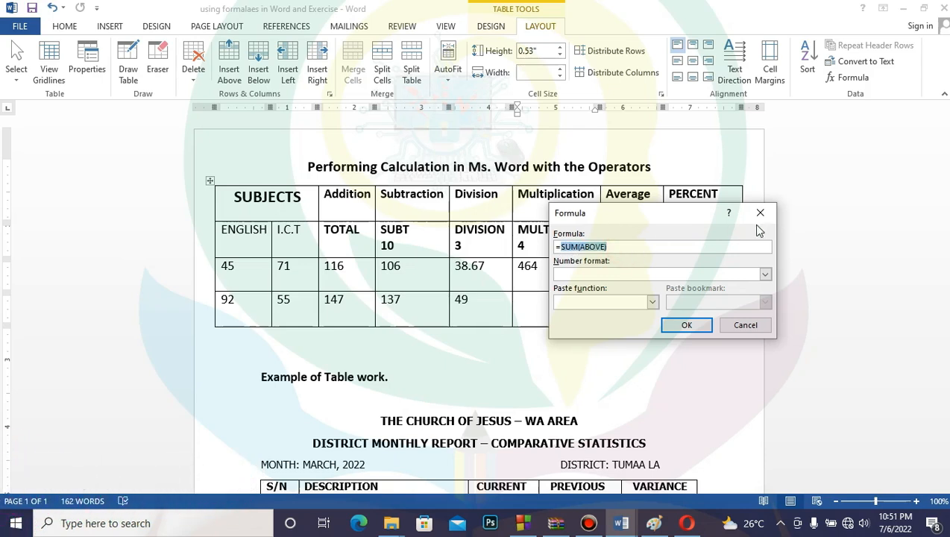
type("C4*4")
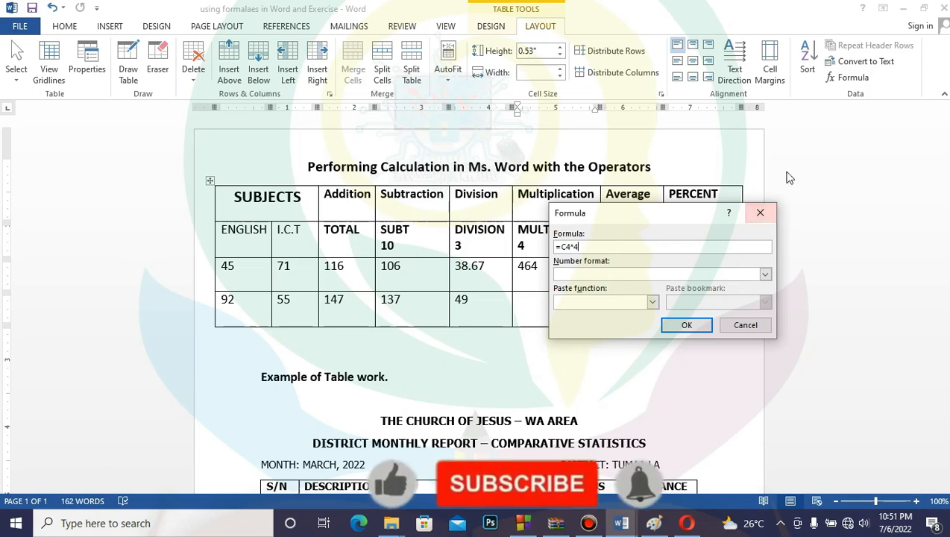
left_click(687, 325)
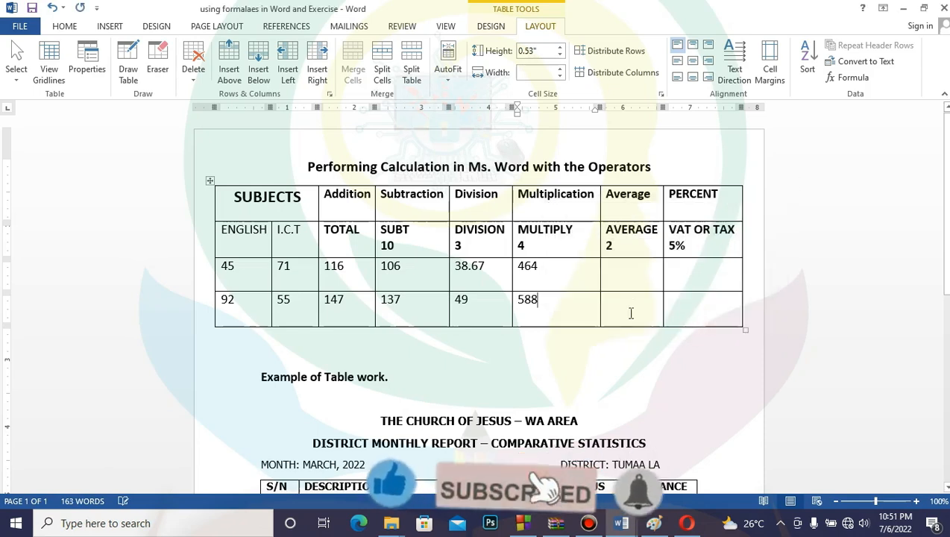
Insert the formula =C3/2 in the Average column for the row with marks 45 and 71
left_click(638, 275)
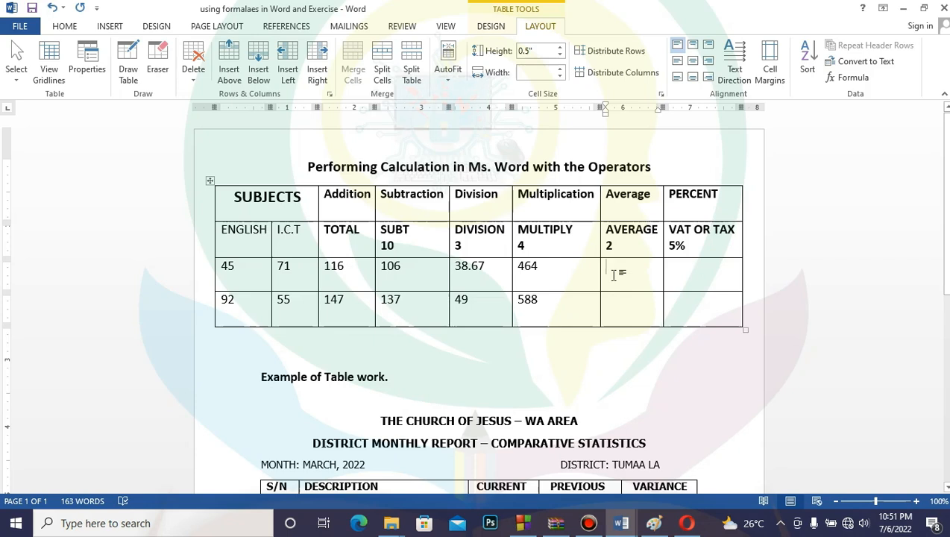
left_click(835, 78)
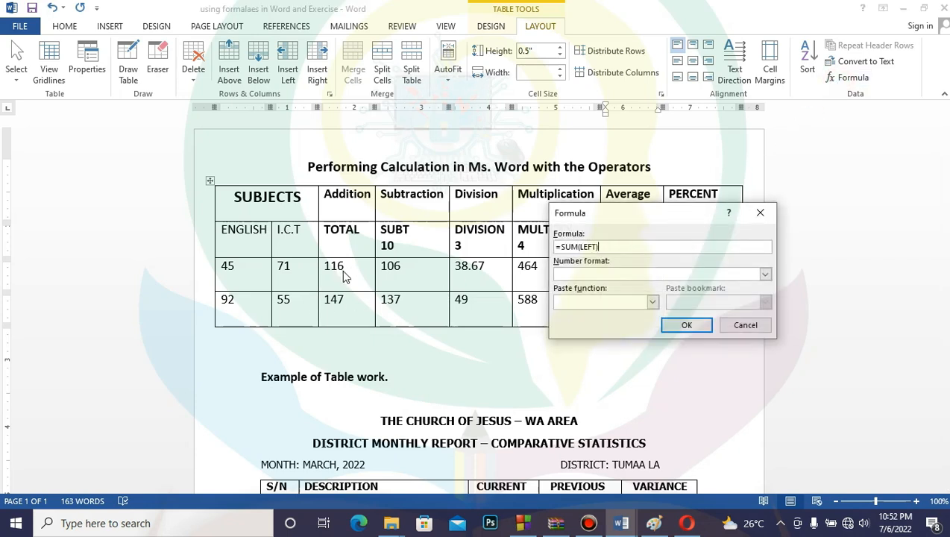
left_click_drag(601, 247, 559, 251)
type("C3/2")
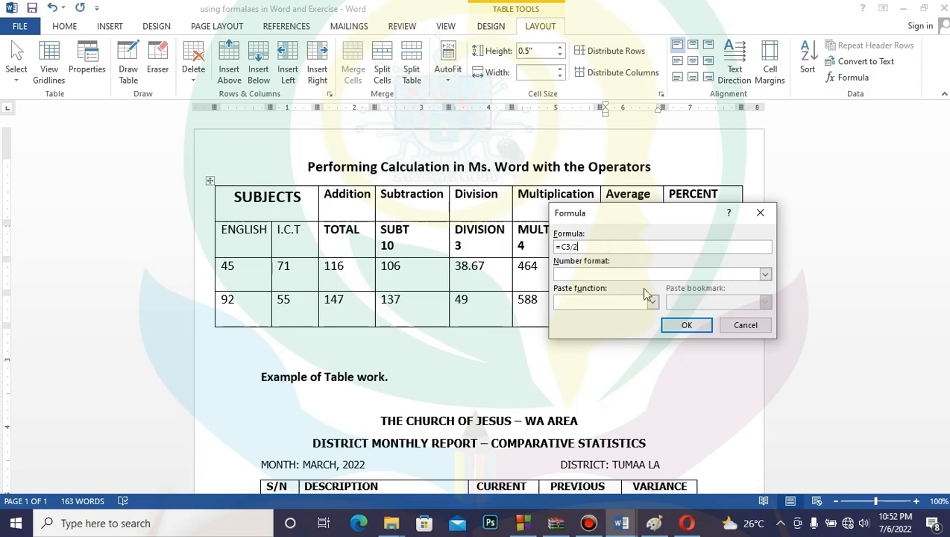
left_click(686, 326)
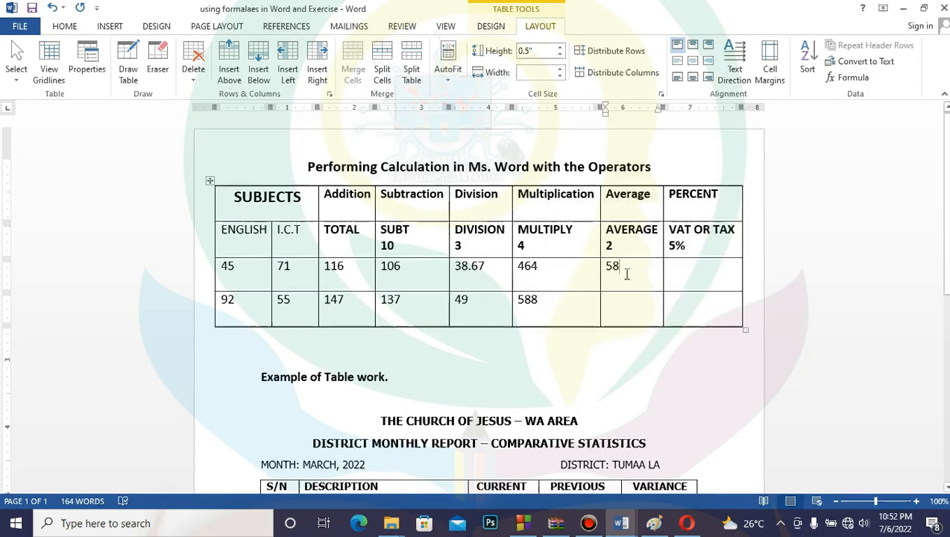
Insert the formula =C4/2 in the Average column for the row with marks 92 and 55
left_click(626, 312)
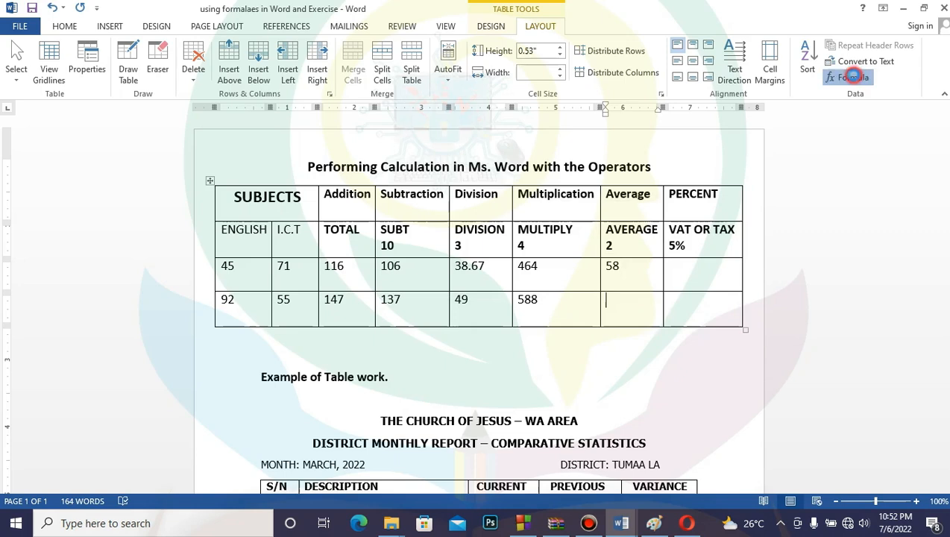
left_click(848, 78)
left_click_drag(608, 247, 564, 252)
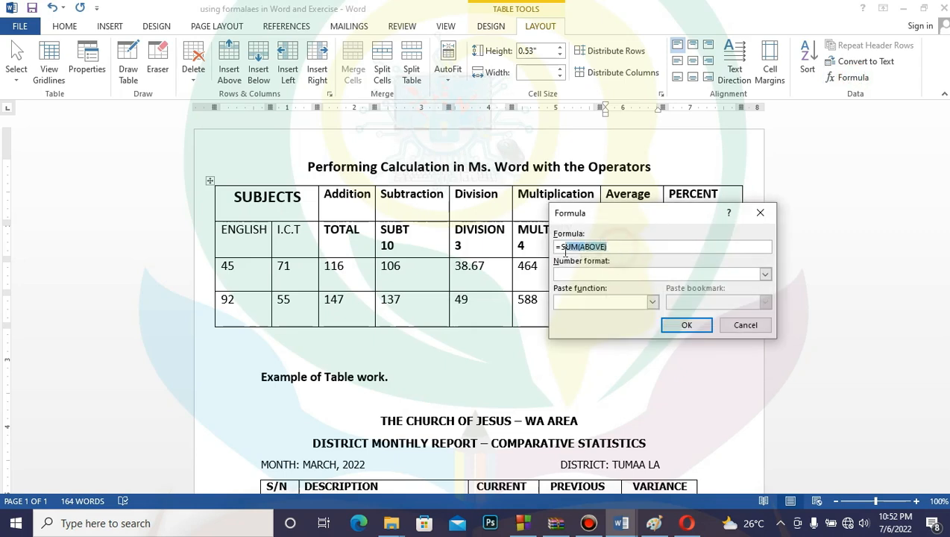
type("C4/2")
left_click(681, 328)
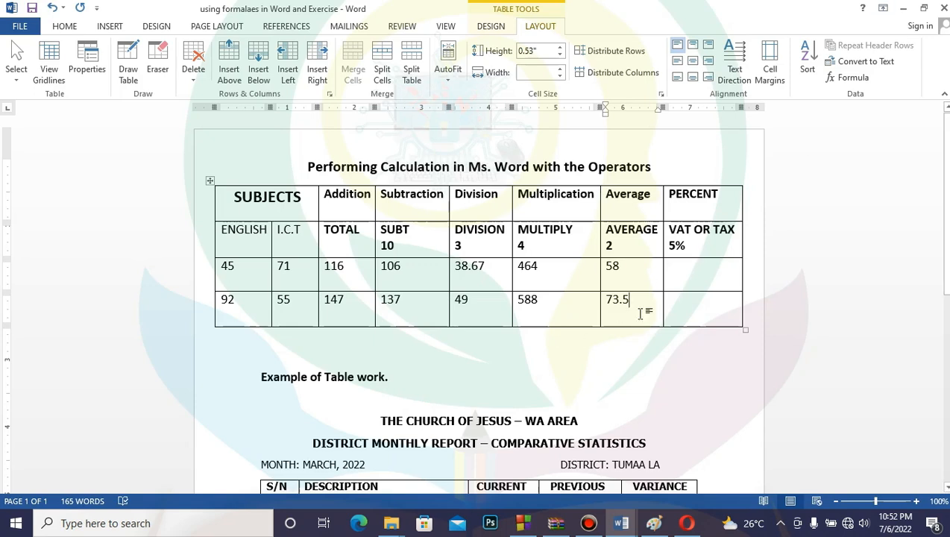
Insert the formula =C3*5/100 in the PERCENT column for the row with marks 45 and 71
left_click(685, 276)
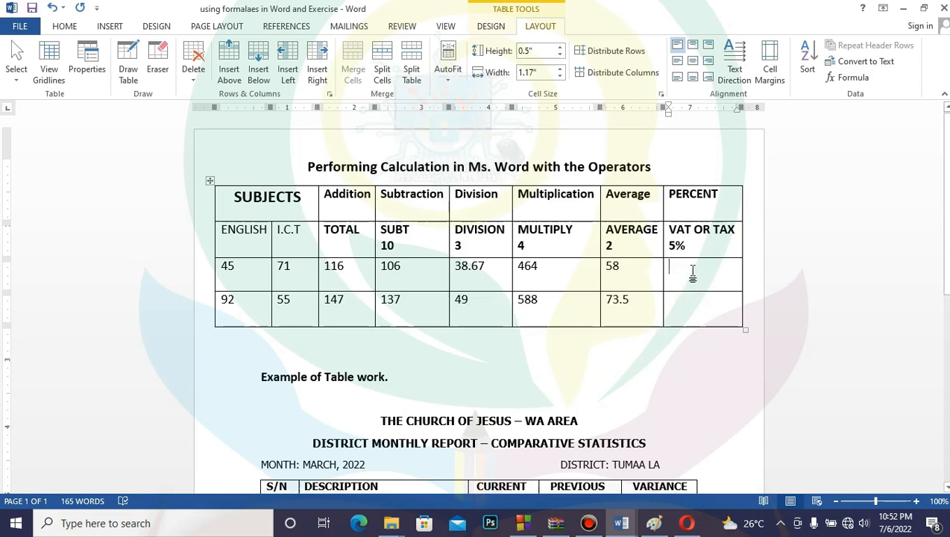
left_click(852, 79)
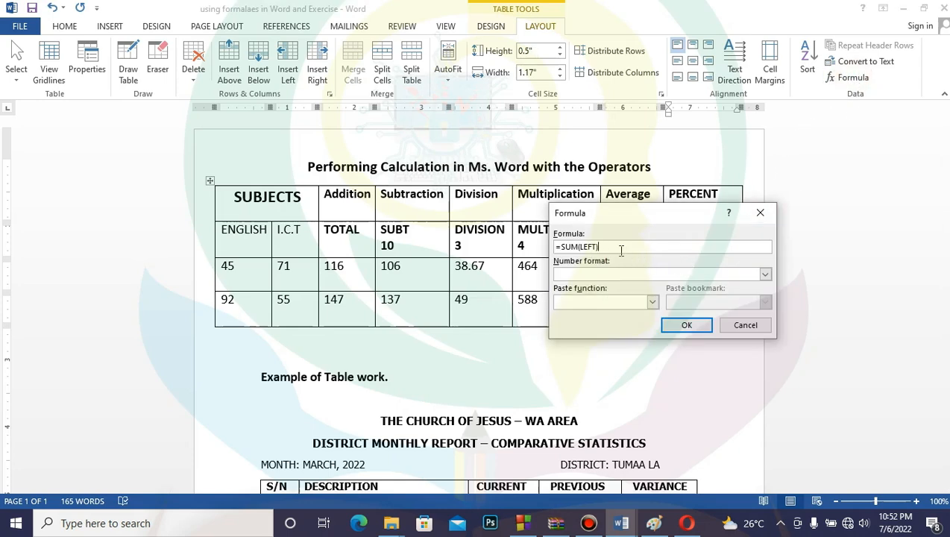
left_click_drag(621, 247, 572, 252)
type("C3")
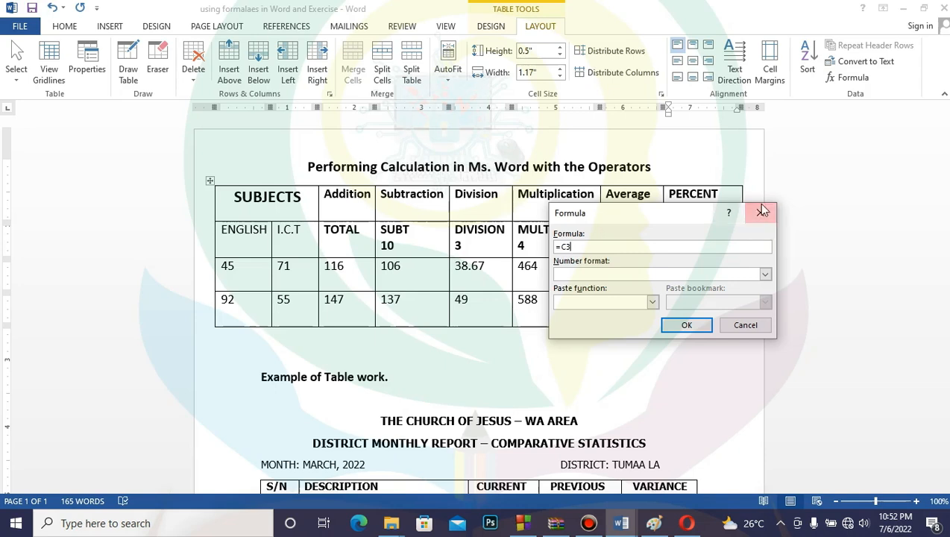
left_click_drag(693, 215, 697, 287)
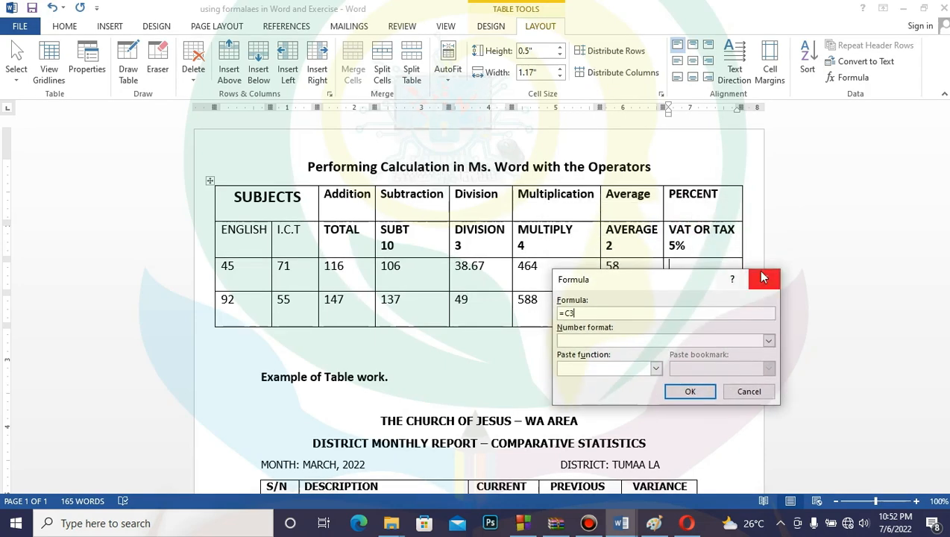
type("3*5/100")
left_click(690, 392)
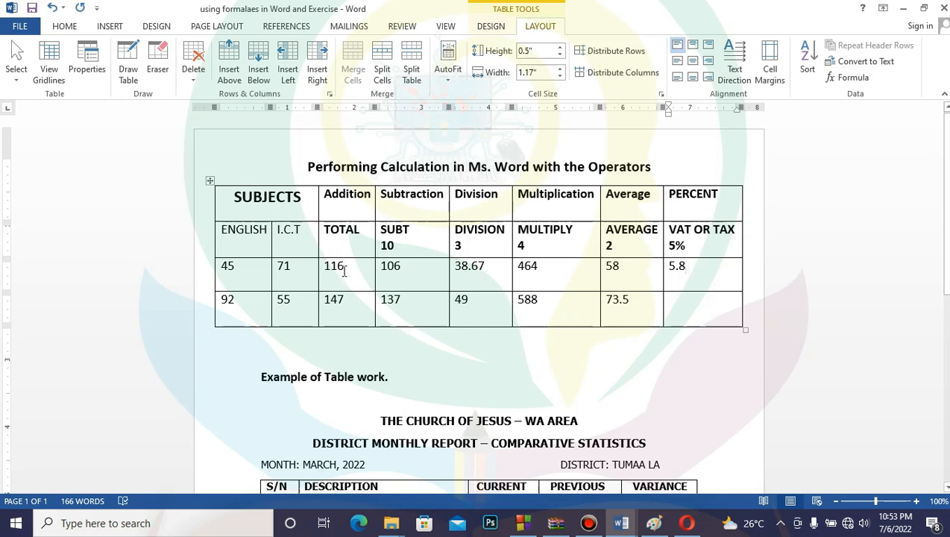
Insert the formula =C4*5% in the PERCENT column for the row with marks 92 and 55
left_click(693, 312)
left_click(850, 78)
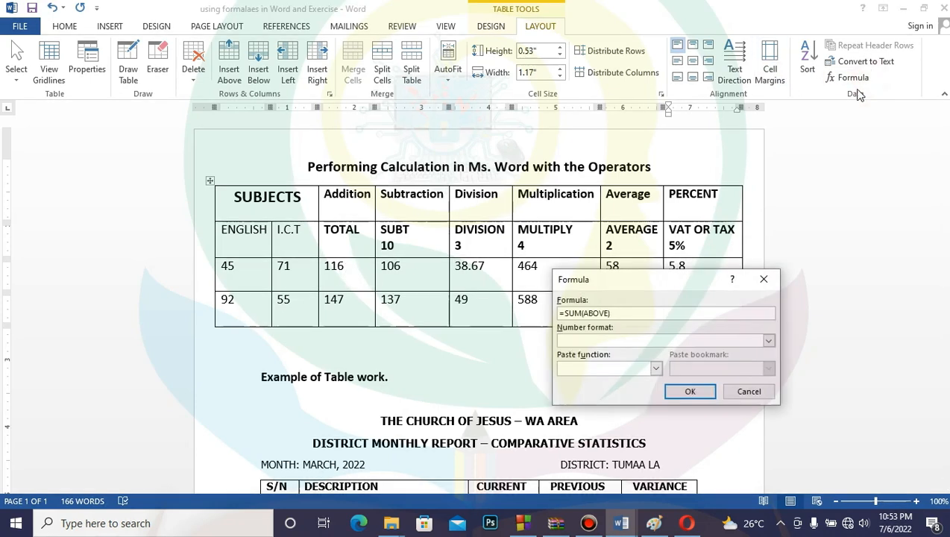
left_click_drag(611, 313, 564, 316)
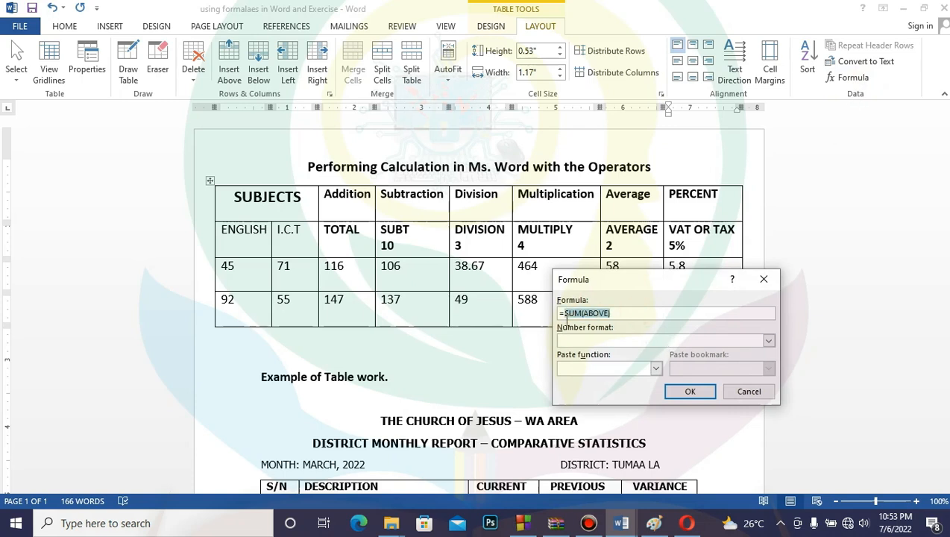
type("C4")
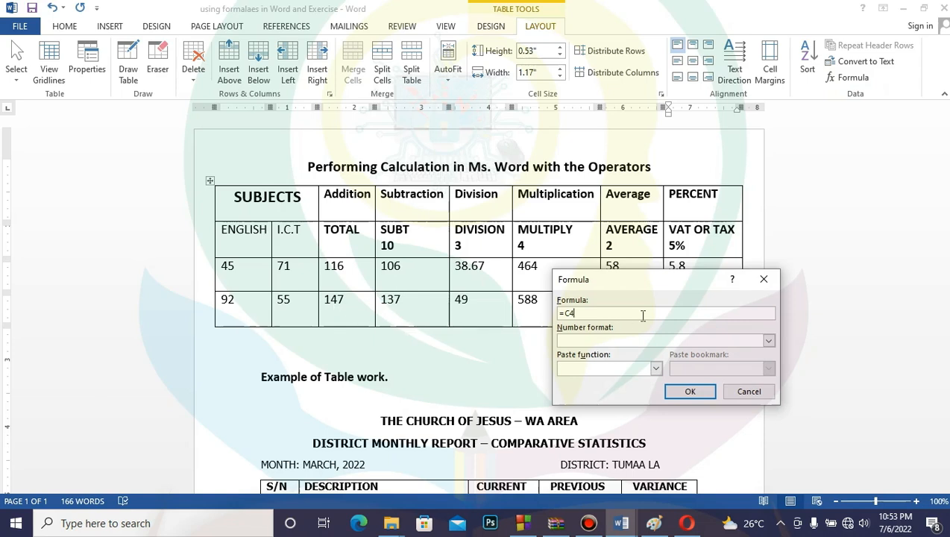
type("*5%")
left_click(700, 394)
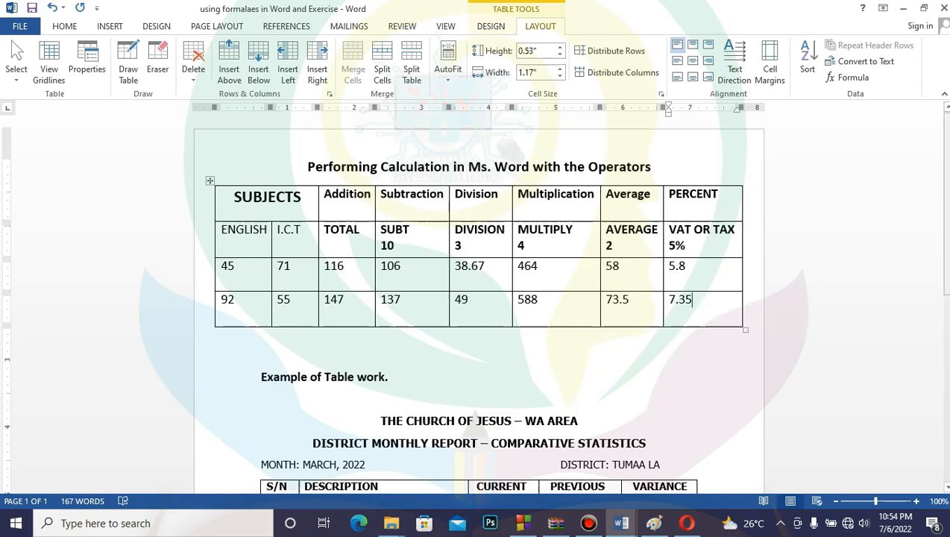
Examine the example district monthly report table below the calculations, and return to the completed calculation table
scroll(478, 298, "down", 4)
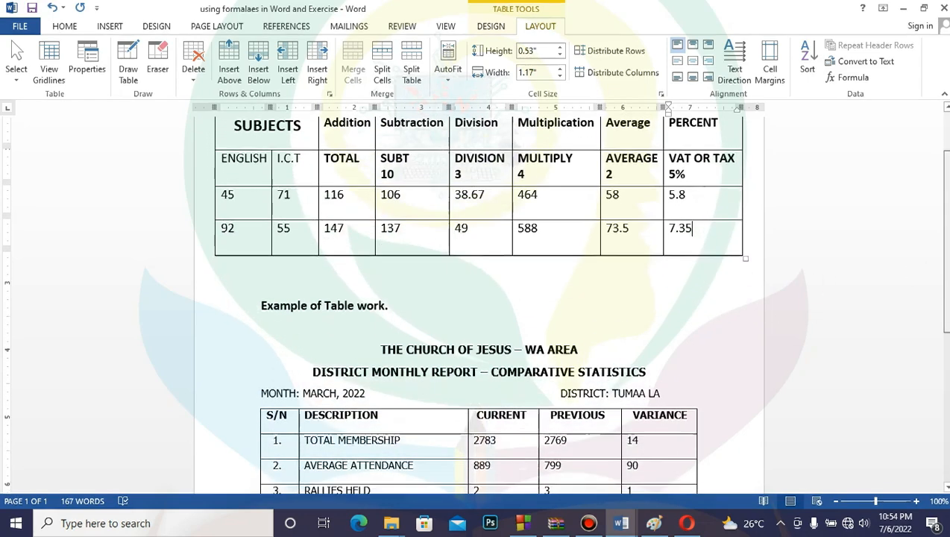
scroll(477, 298, "down", 2)
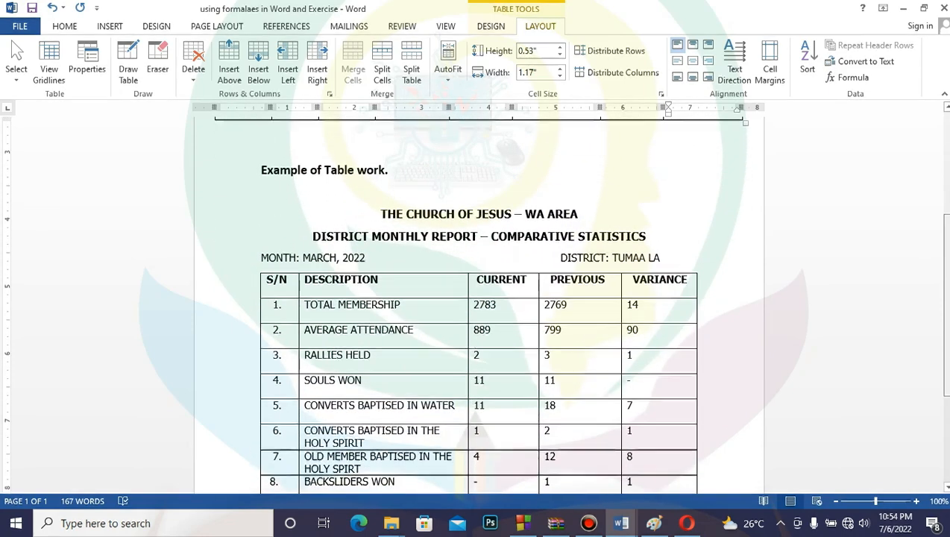
scroll(477, 298, "down", 1)
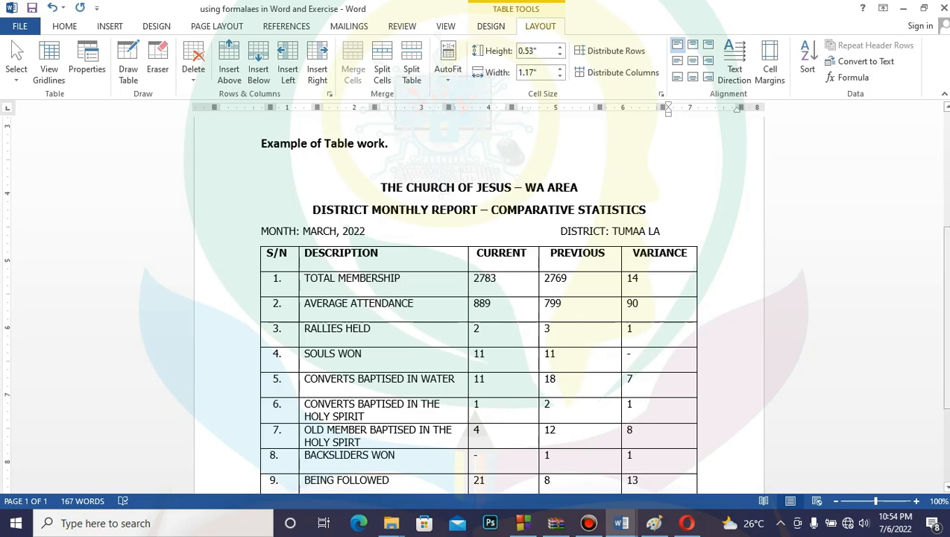
scroll(769, 360, "down", 5)
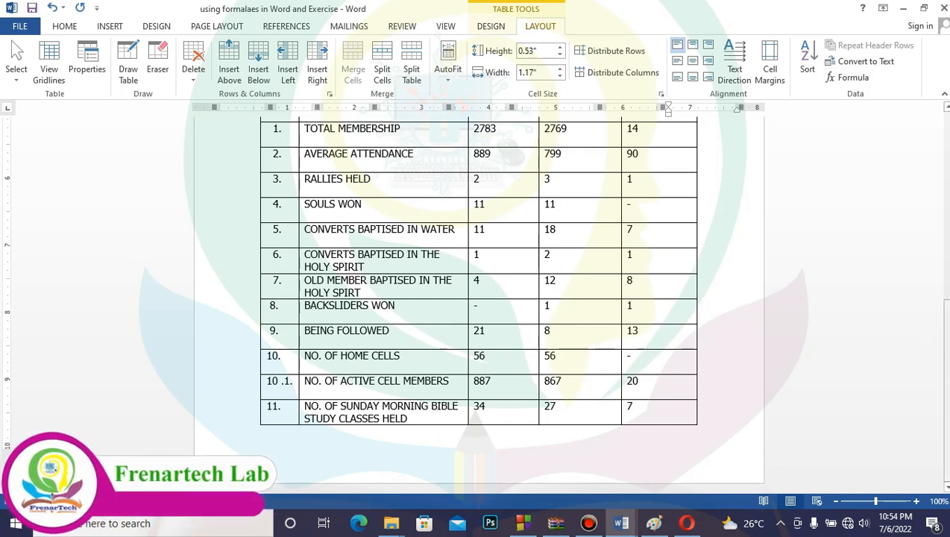
scroll(478, 283, "up", 1)
scroll(478, 298, "up", 2)
scroll(478, 298, "up", 2)
scroll(477, 298, "up", 4)
scroll(478, 298, "up", 5)
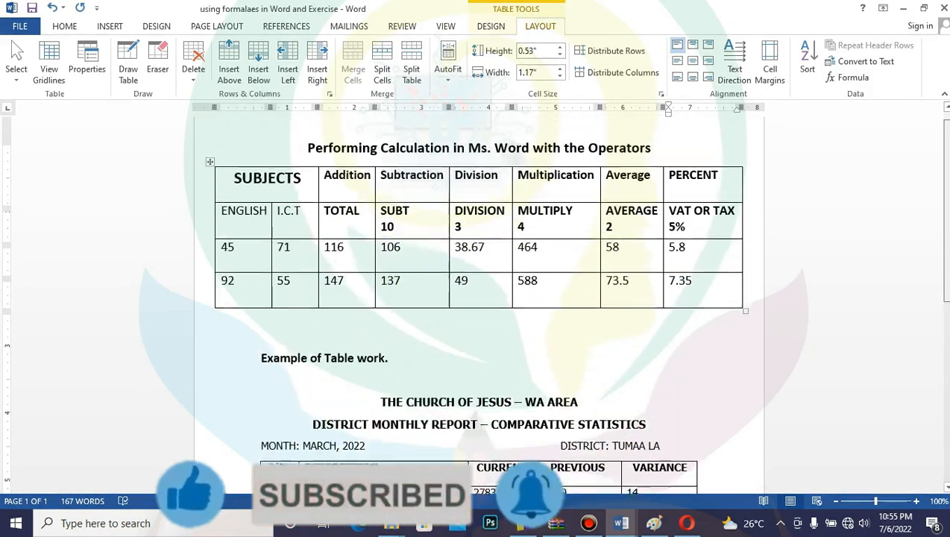
scroll(478, 298, "up", 1)
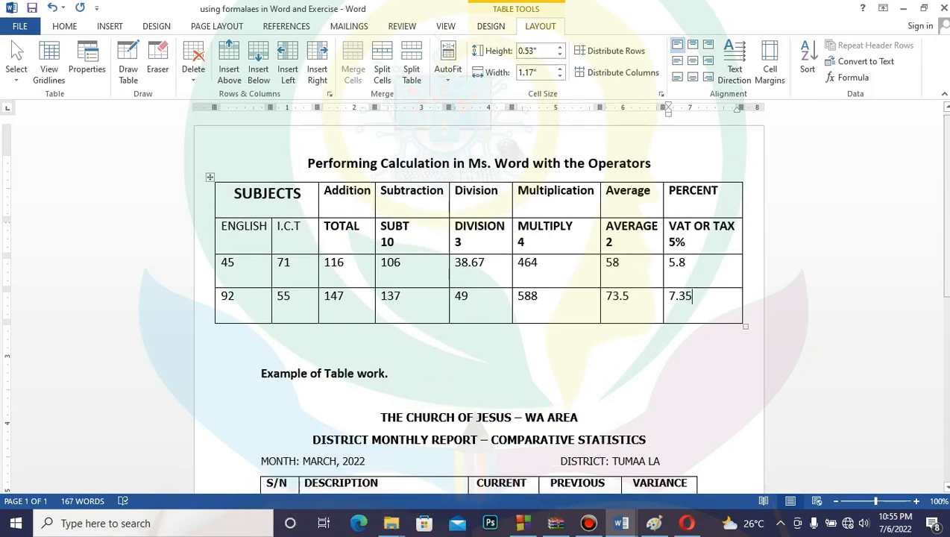